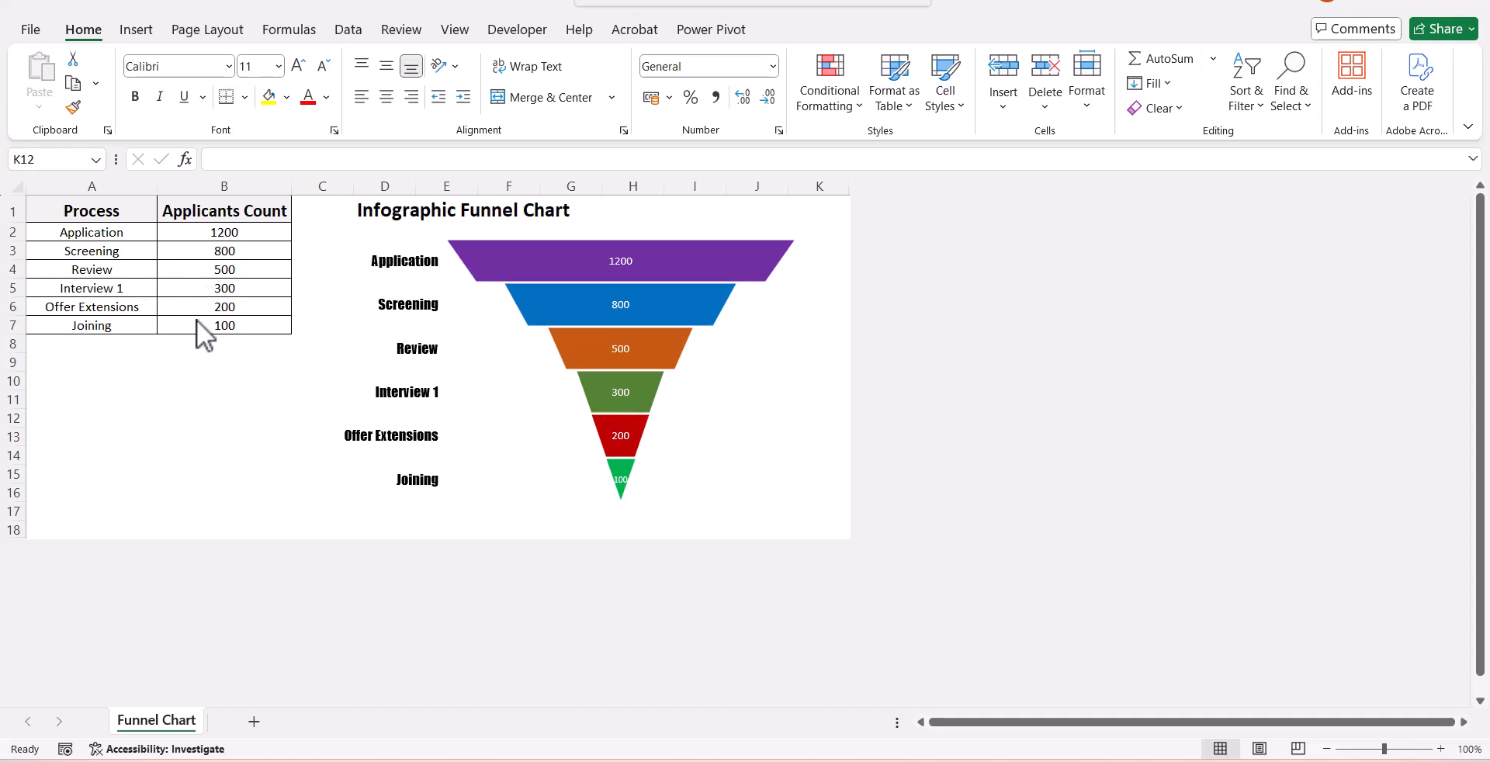
# Set the Screening applicants count in B3 to 1000.
pyautogui.click(248, 250)
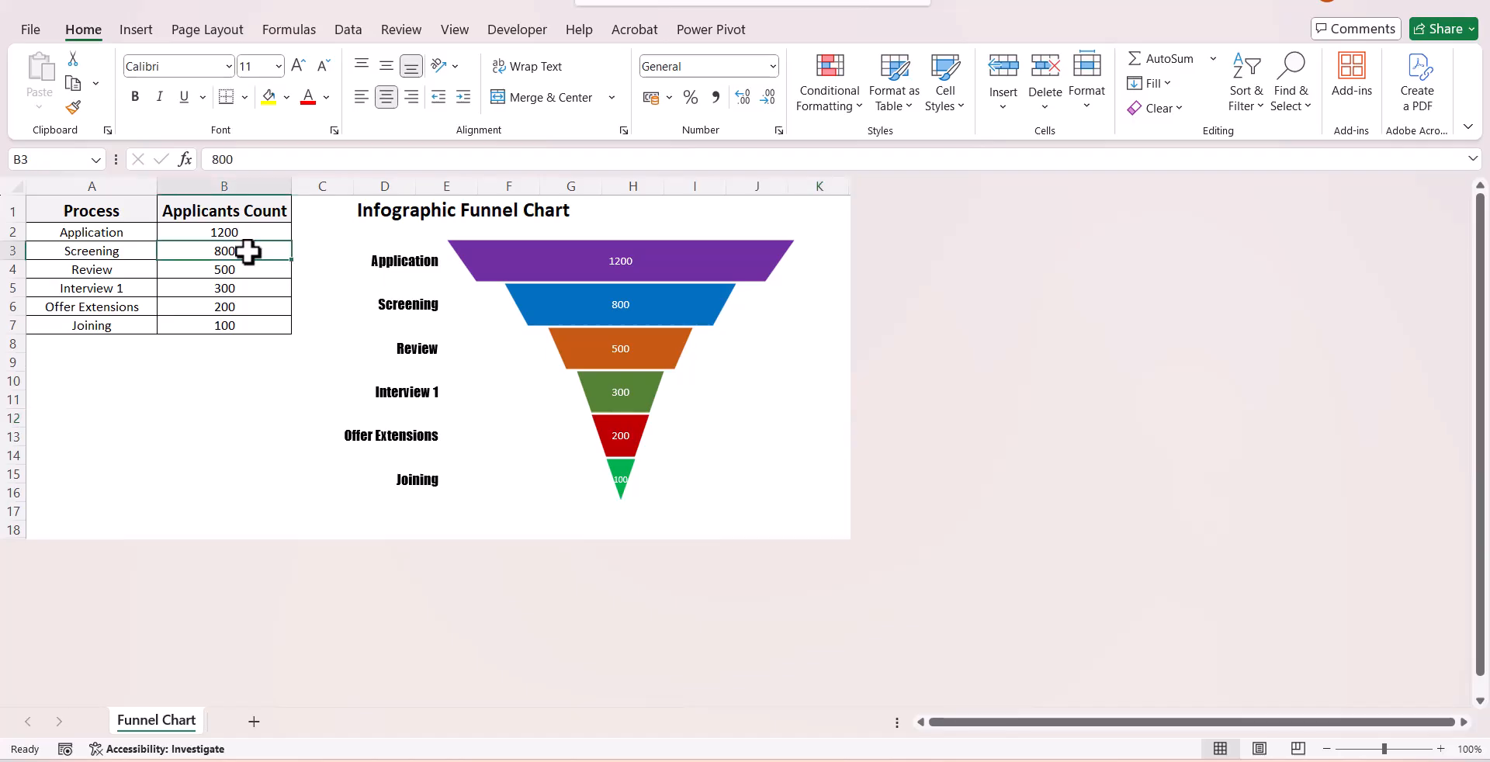
pyautogui.write('1000')
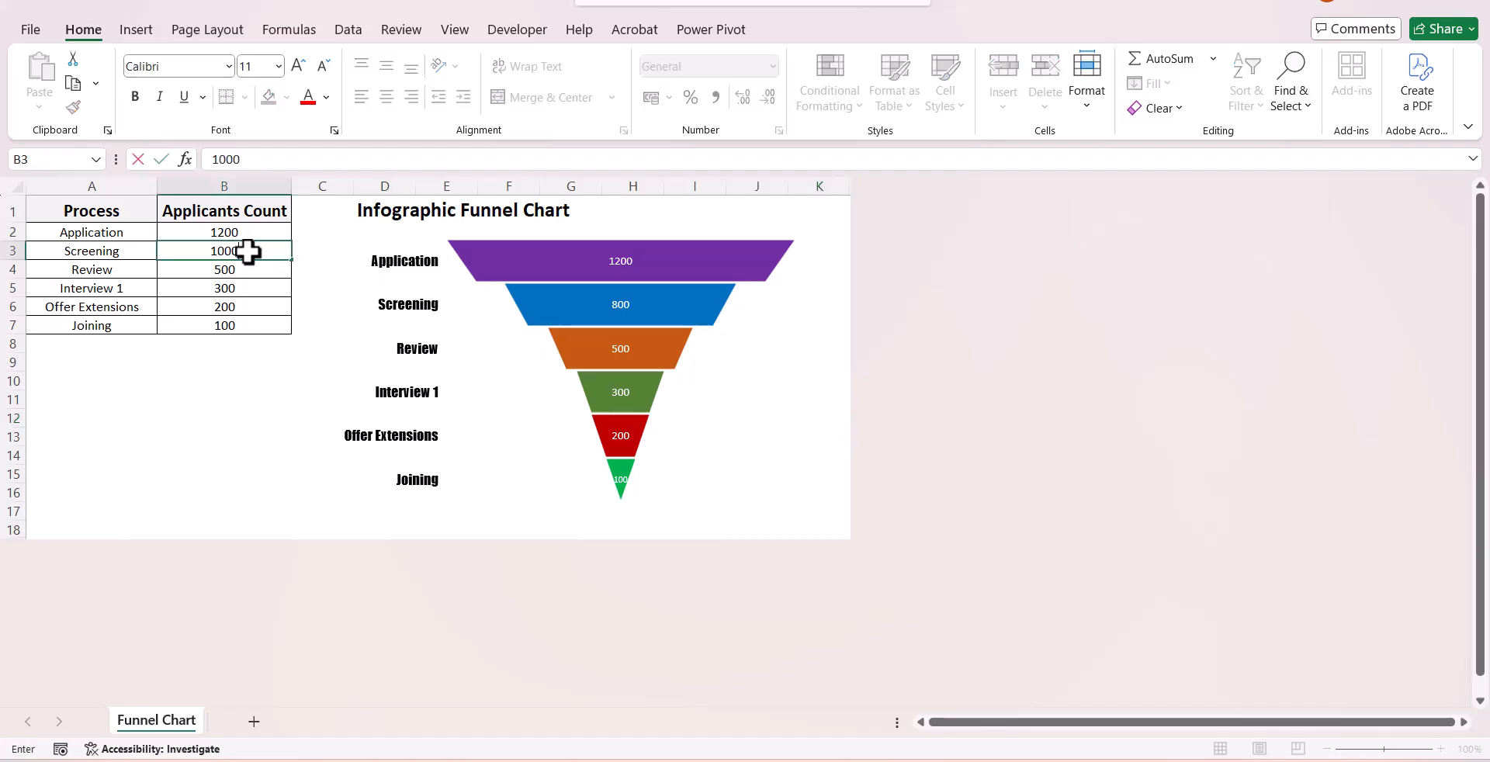
pyautogui.press('Return')
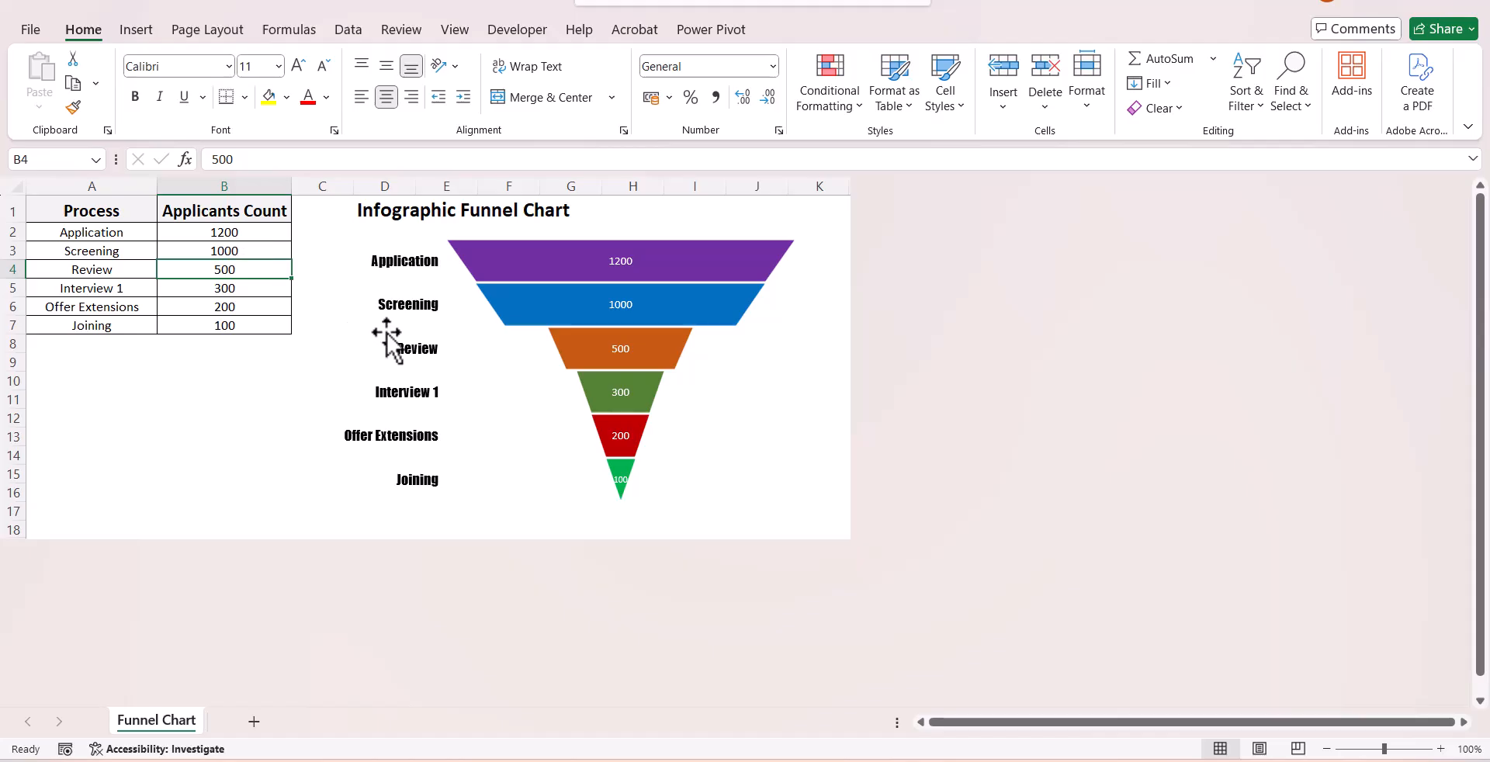
# Set the Screening applicants count in B3 to 750.
pyautogui.click(269, 248)
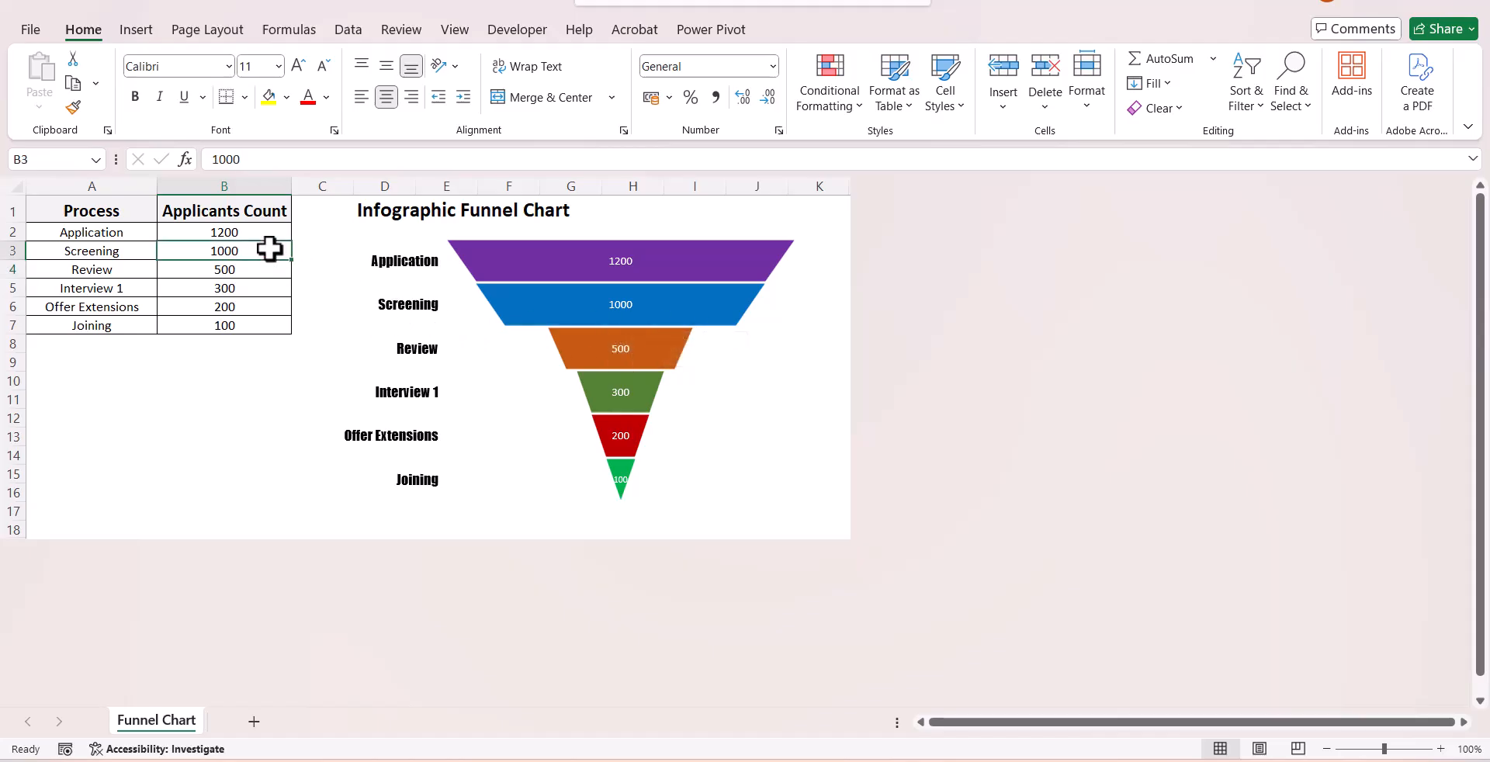
pyautogui.write('750')
pyautogui.press('Return')
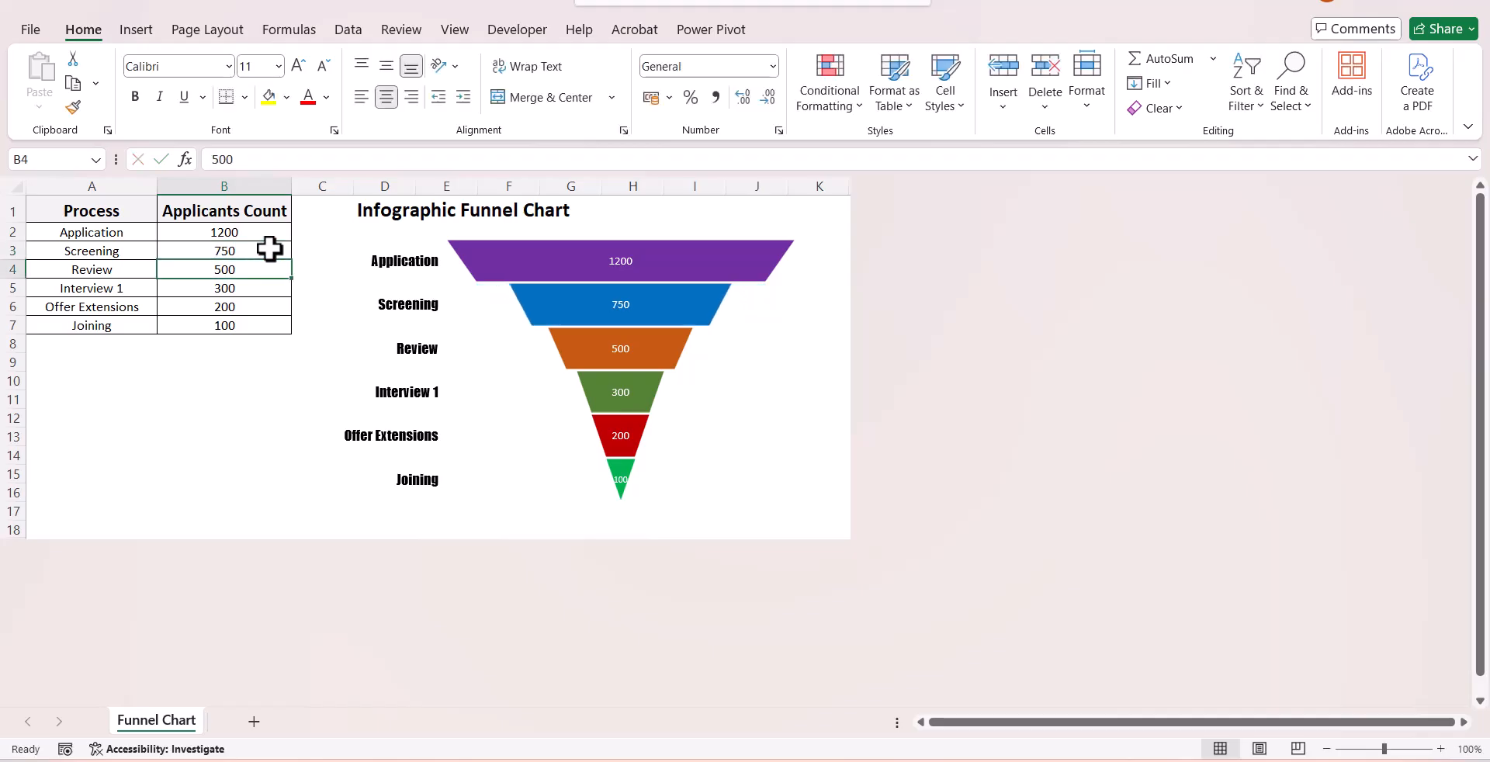
pyautogui.moveTo(546, 318)
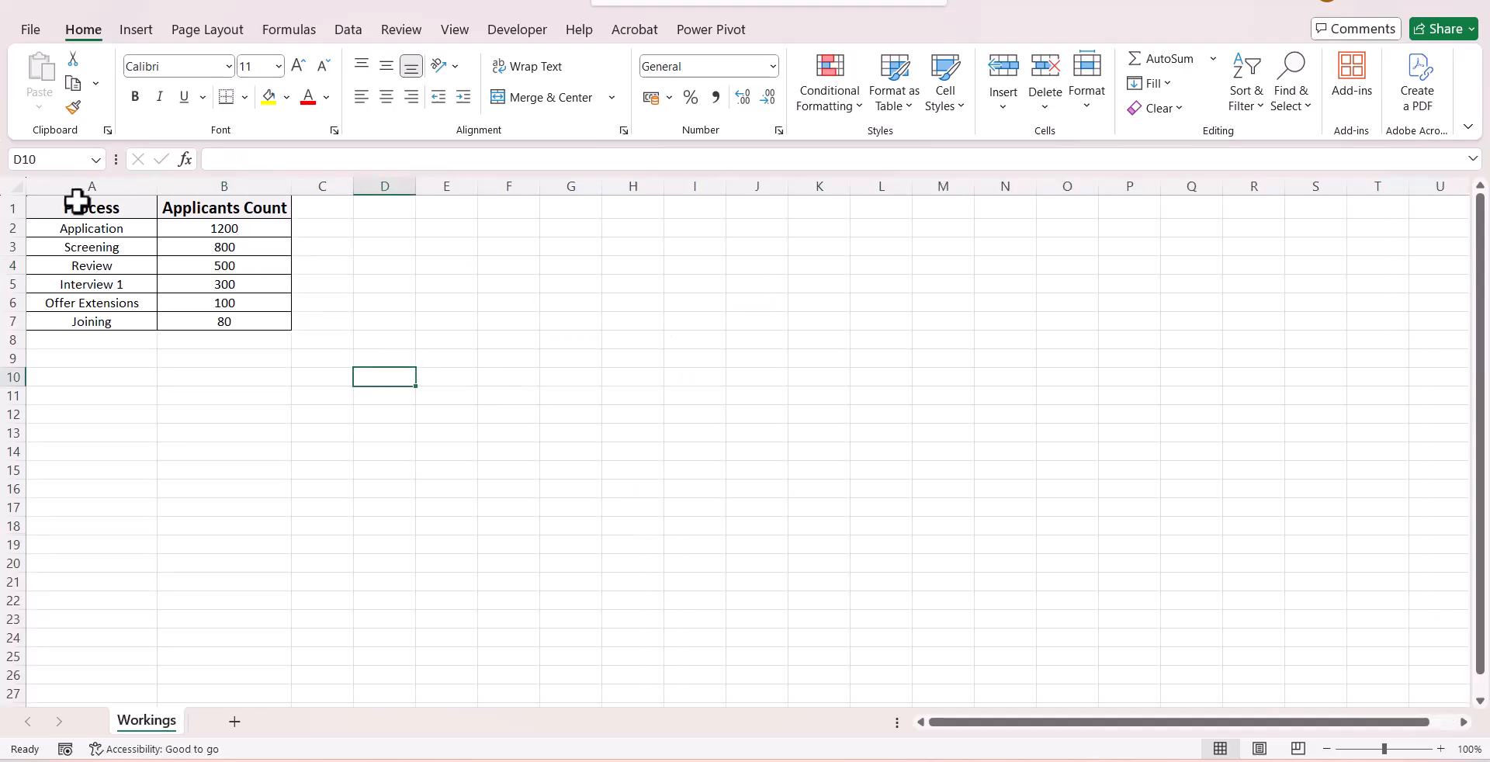
# Insert a Funnel chart from the data in A1:B7 and place it beside the table, starting at column D near row 1.
pyautogui.moveTo(68, 203); pyautogui.dragTo(224, 314)
pyautogui.click(135, 31)
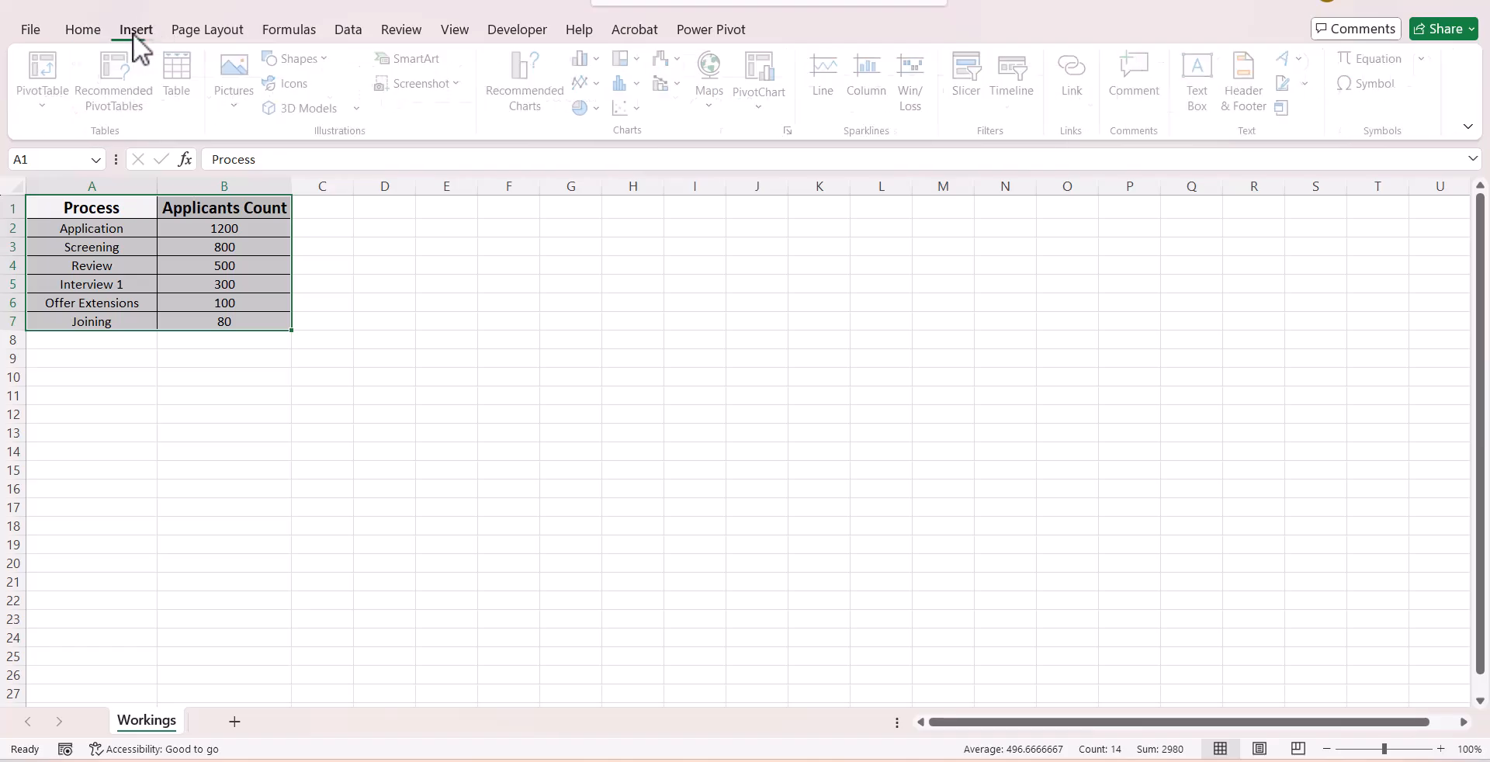
pyautogui.click(538, 82)
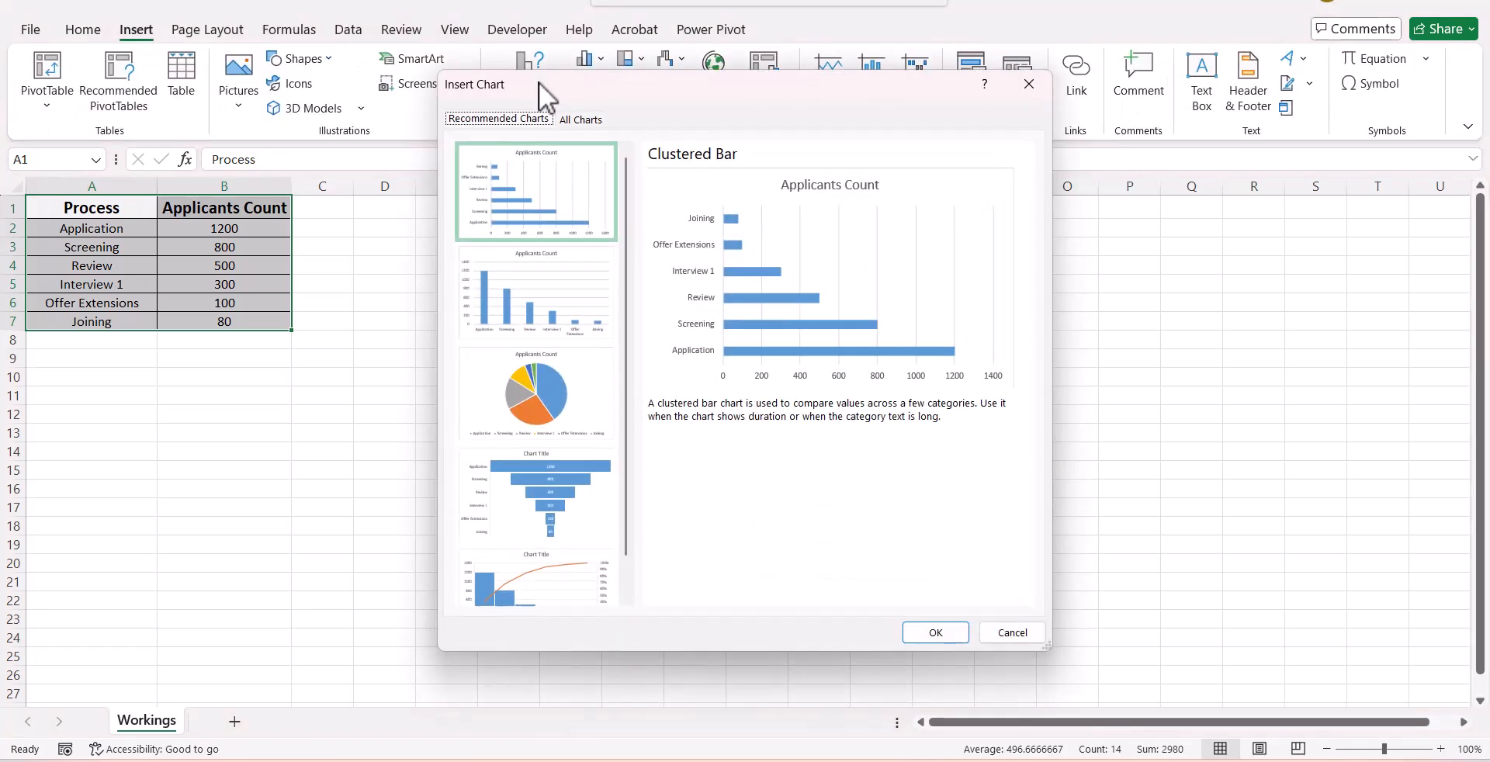
pyautogui.click(573, 119)
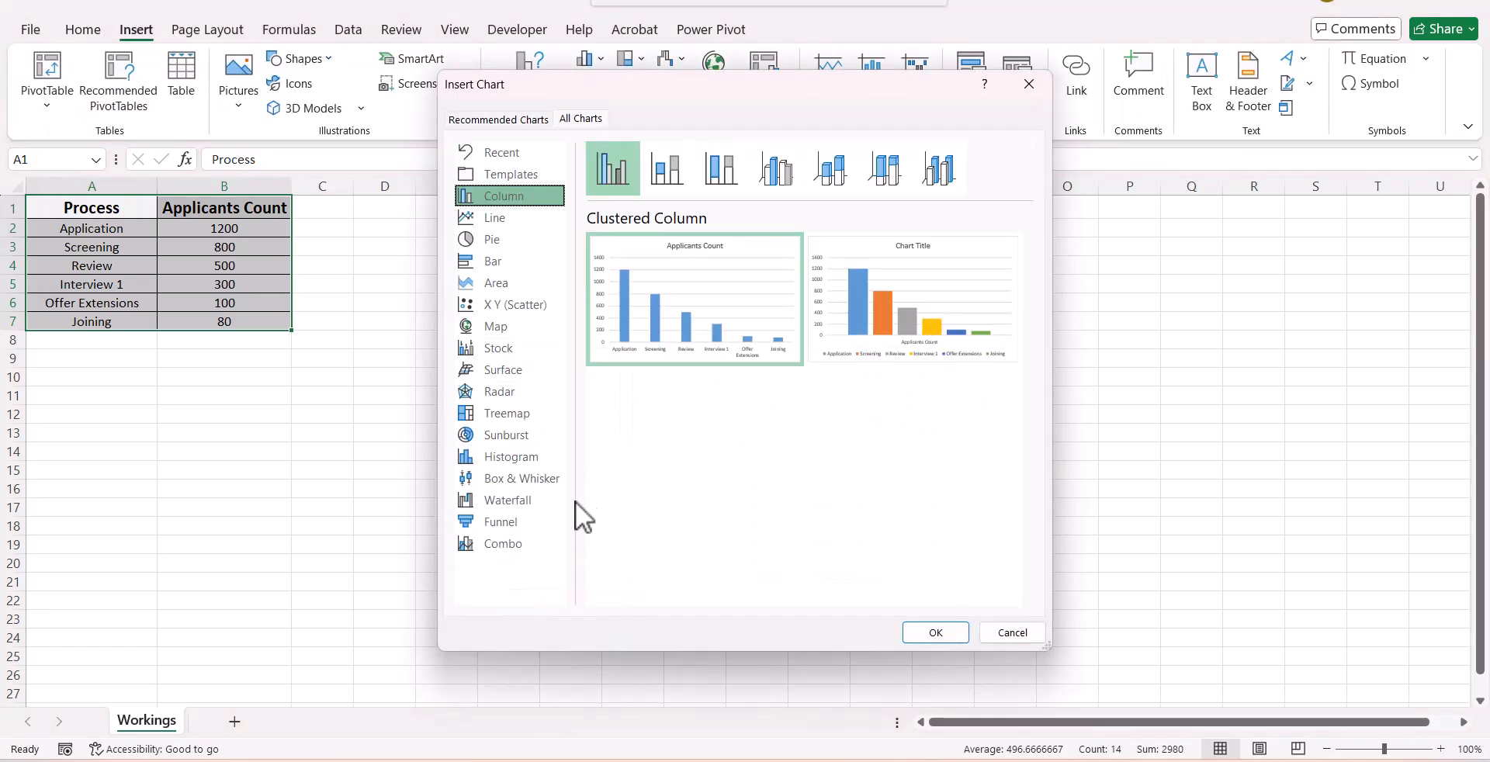
pyautogui.click(537, 523)
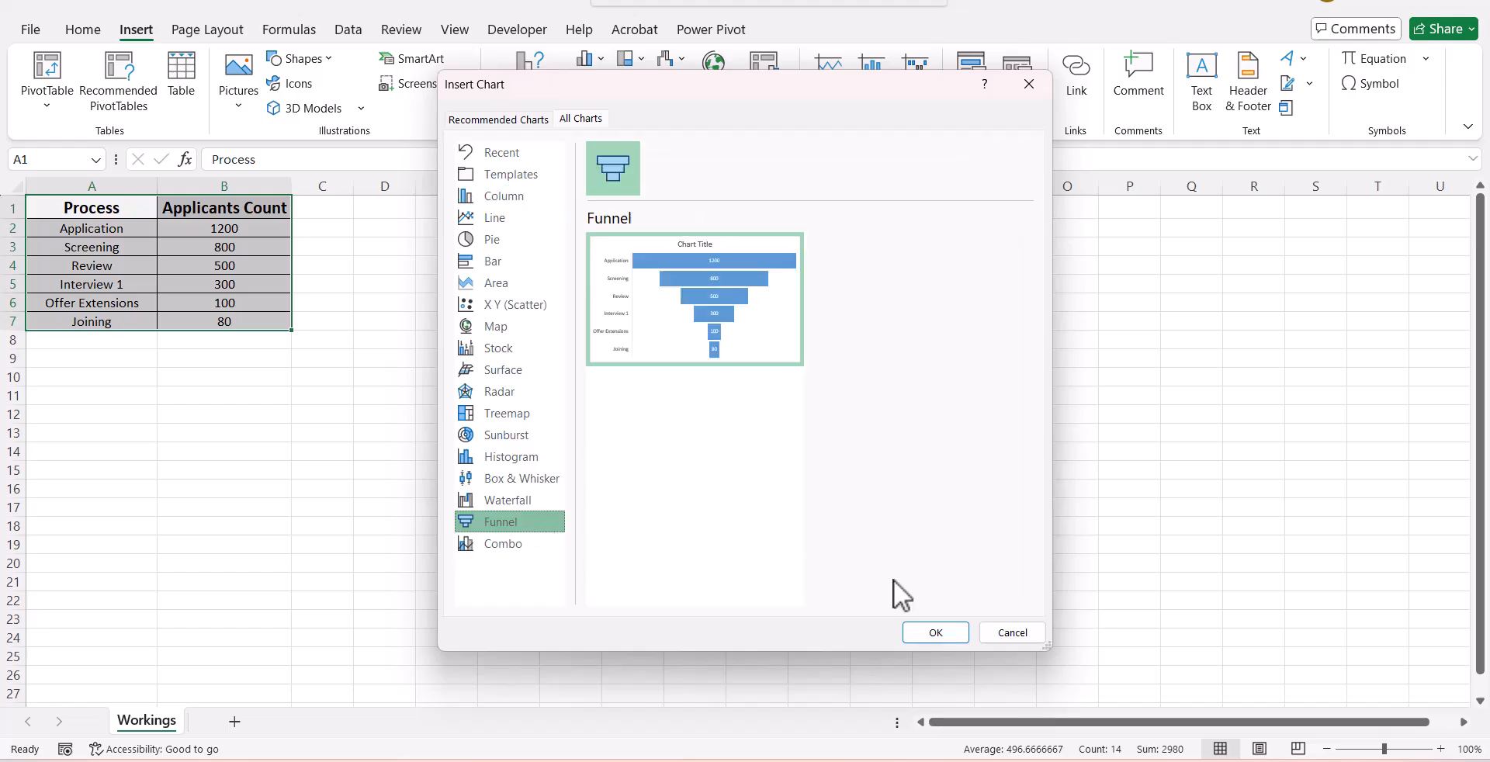
pyautogui.click(925, 628)
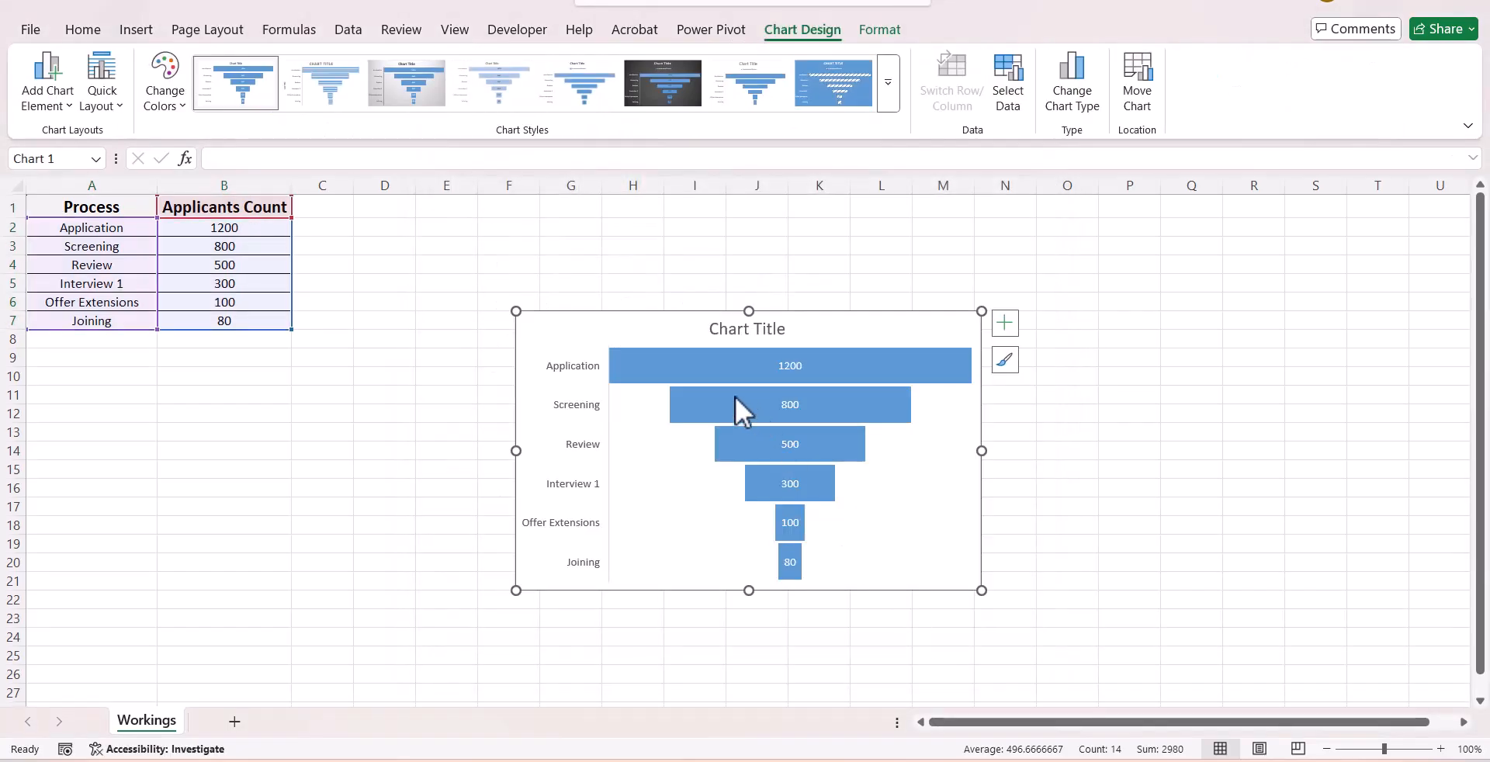
pyautogui.moveTo(598, 310); pyautogui.dragTo(457, 208)
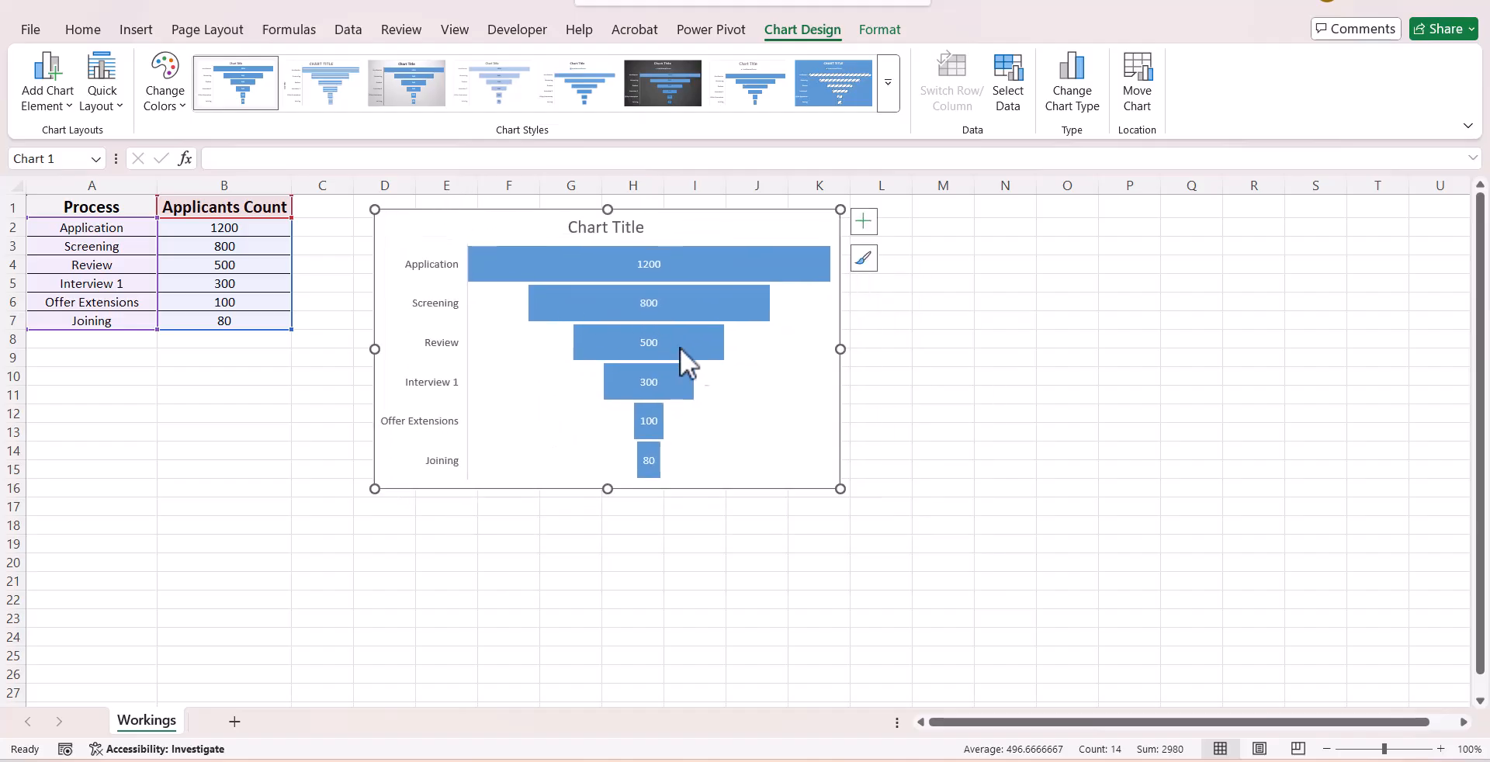
# Format the funnel chart's category labels in black Impact font at size 11.
pyautogui.click(425, 303)
pyautogui.click(82, 31)
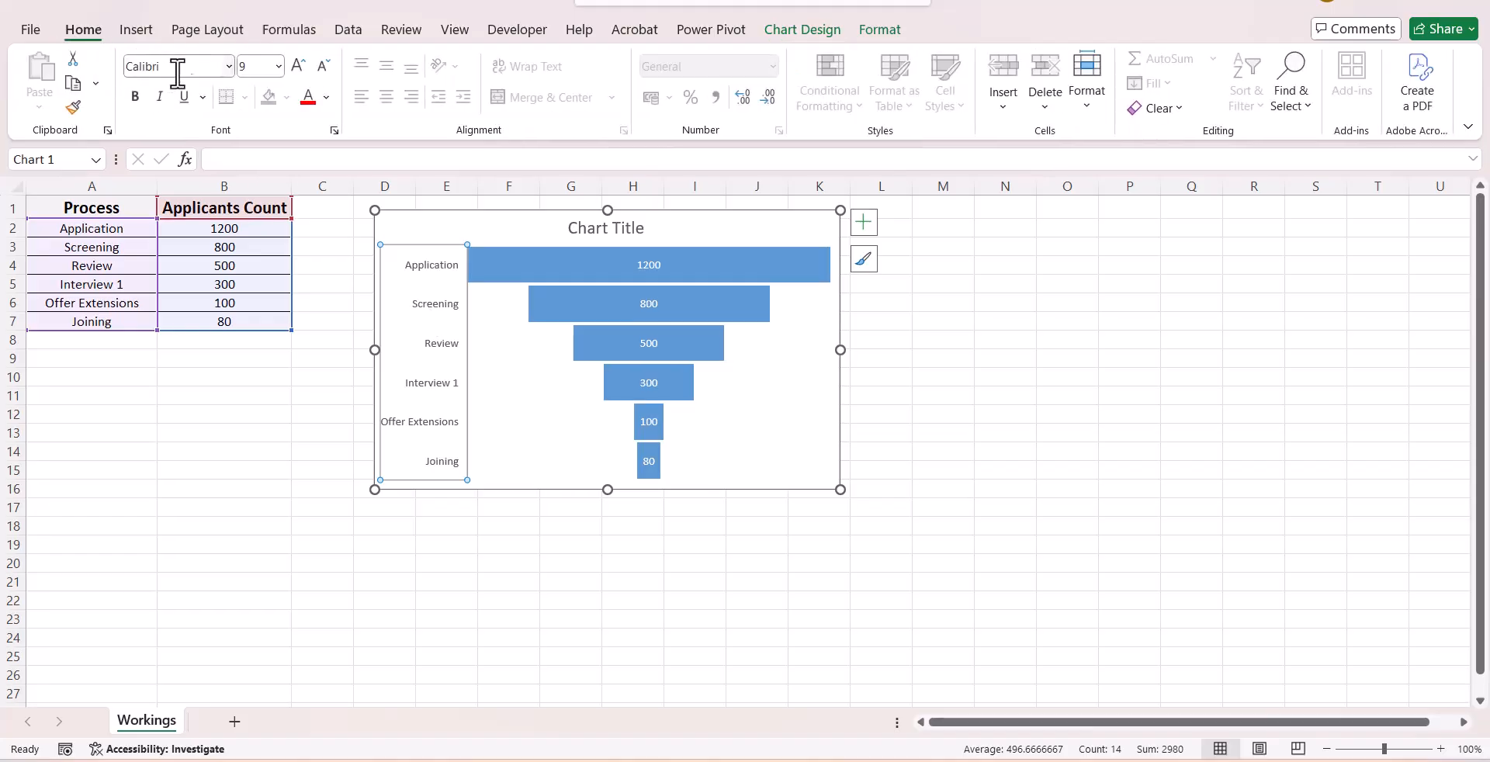
pyautogui.click(327, 97)
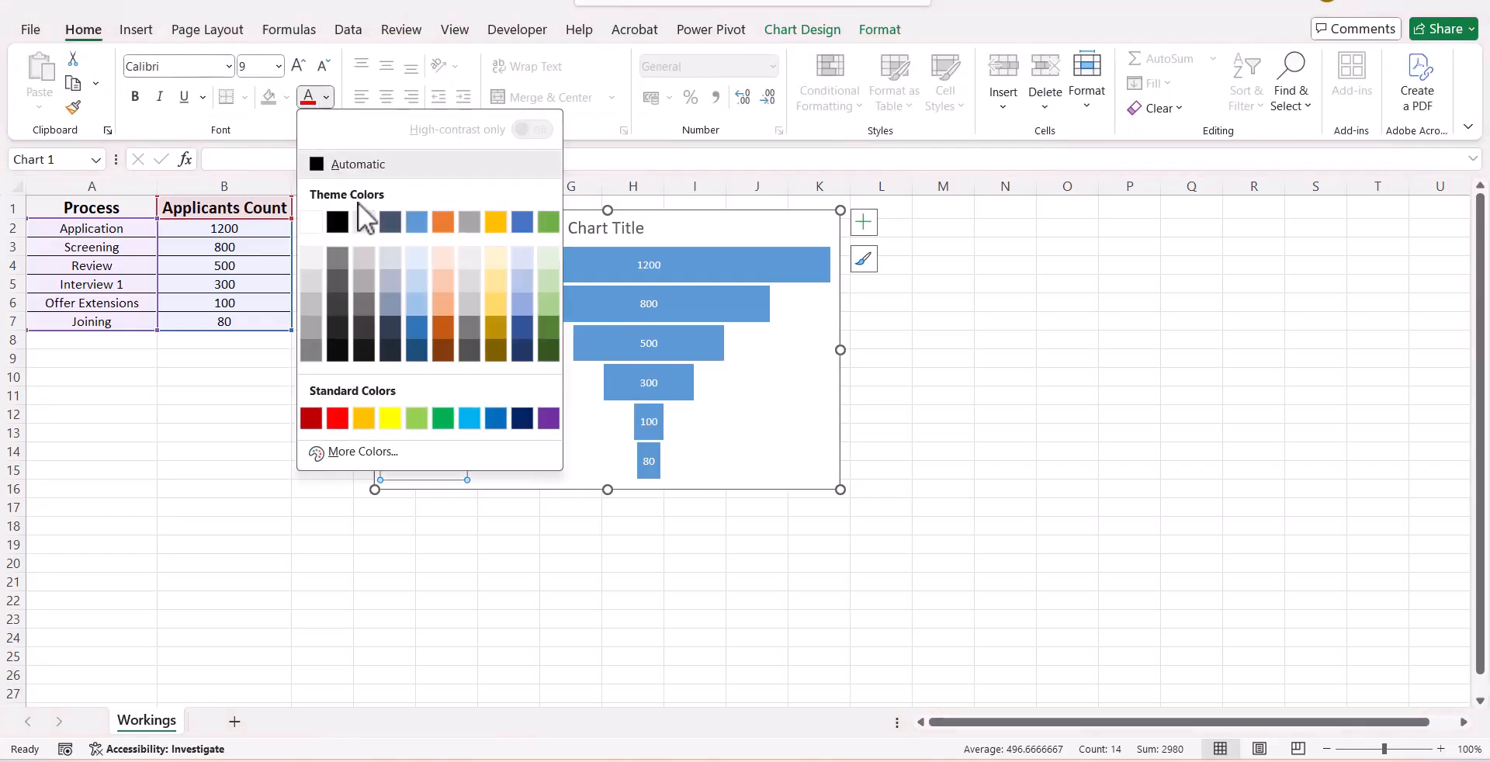
pyautogui.click(338, 222)
pyautogui.click(229, 67)
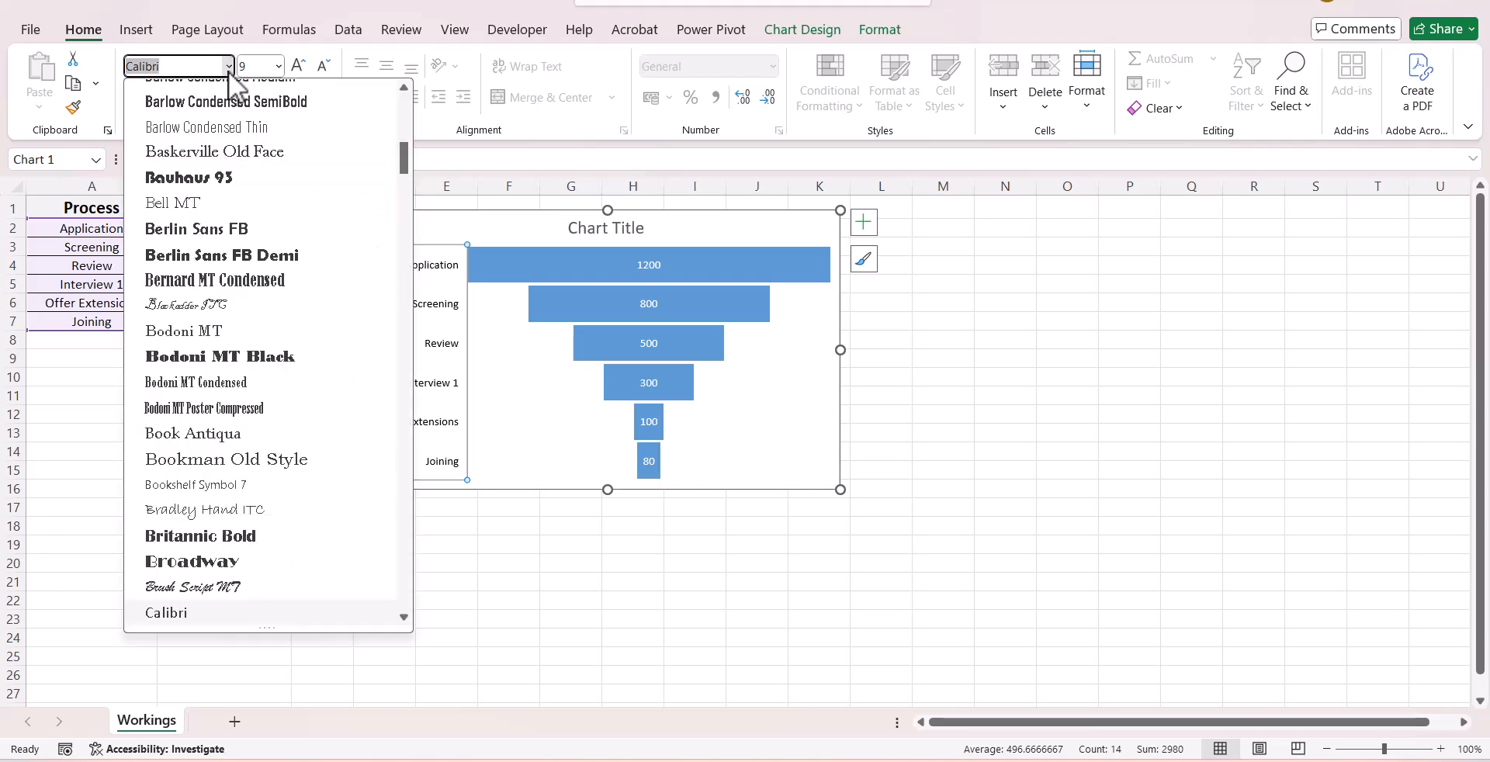
pyautogui.write('Impact')
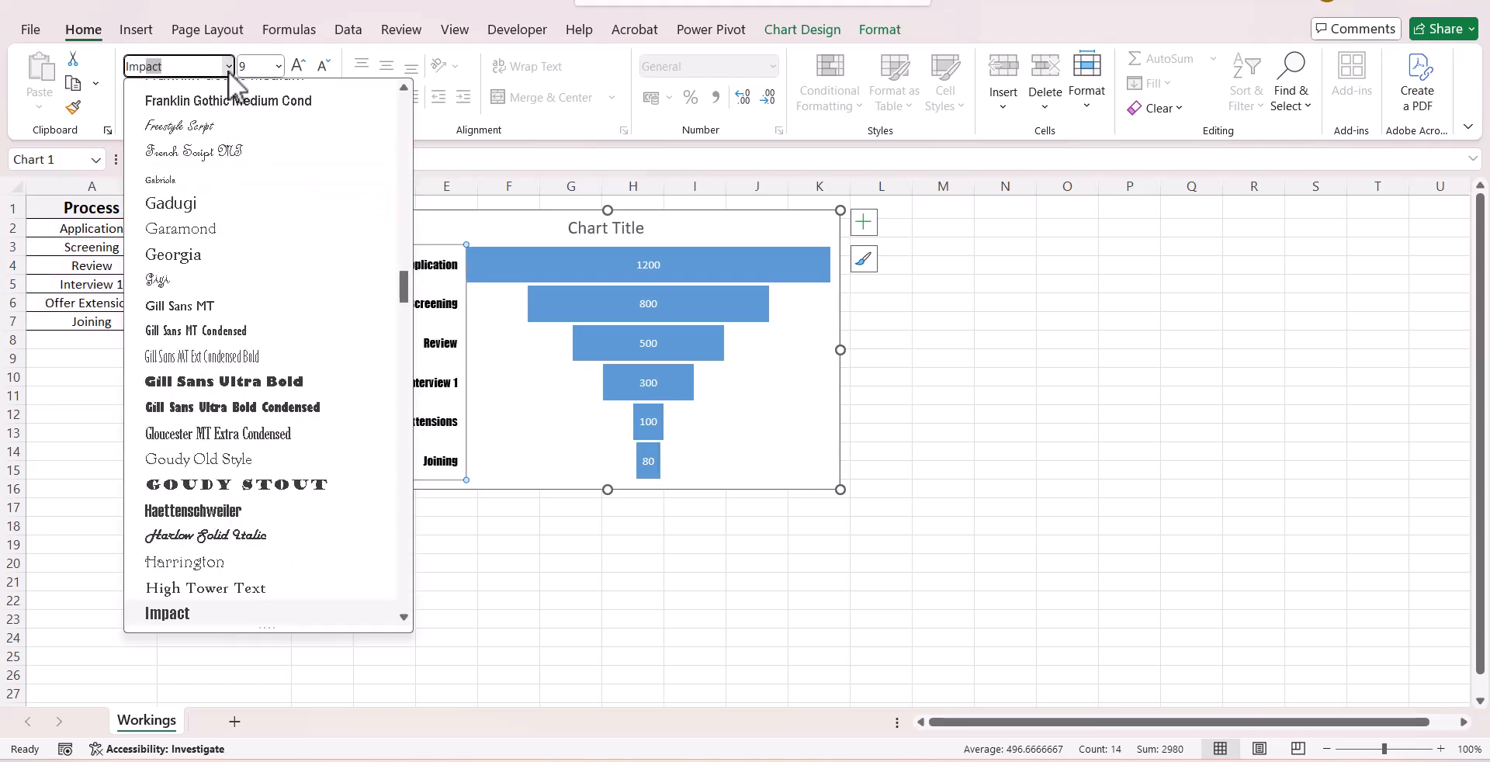
pyautogui.press('Return')
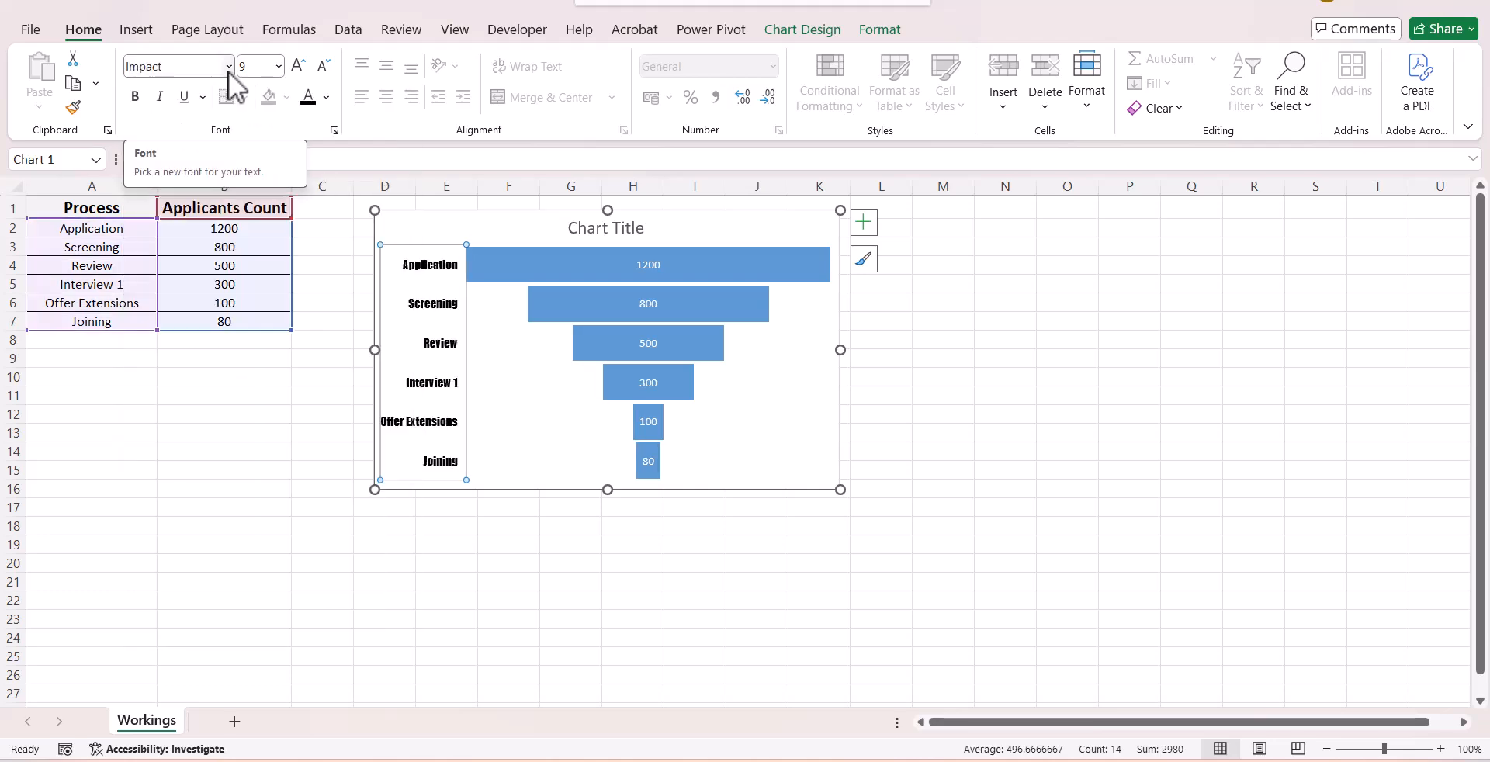
pyautogui.click(300, 66)
pyautogui.click(300, 66)
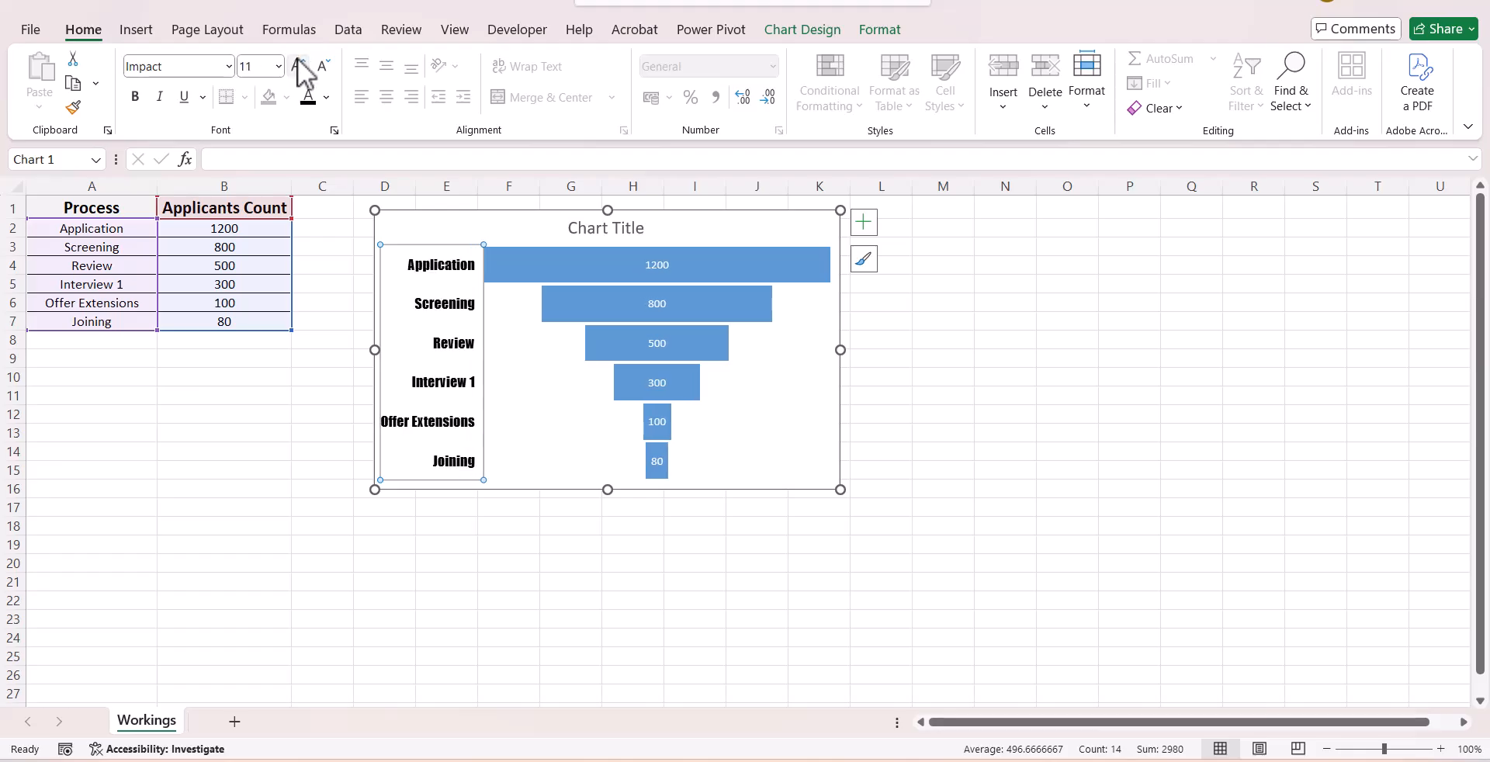
# Delete the funnel chart's title and deselect the chart.
pyautogui.click(625, 229)
pyautogui.press('Delete')
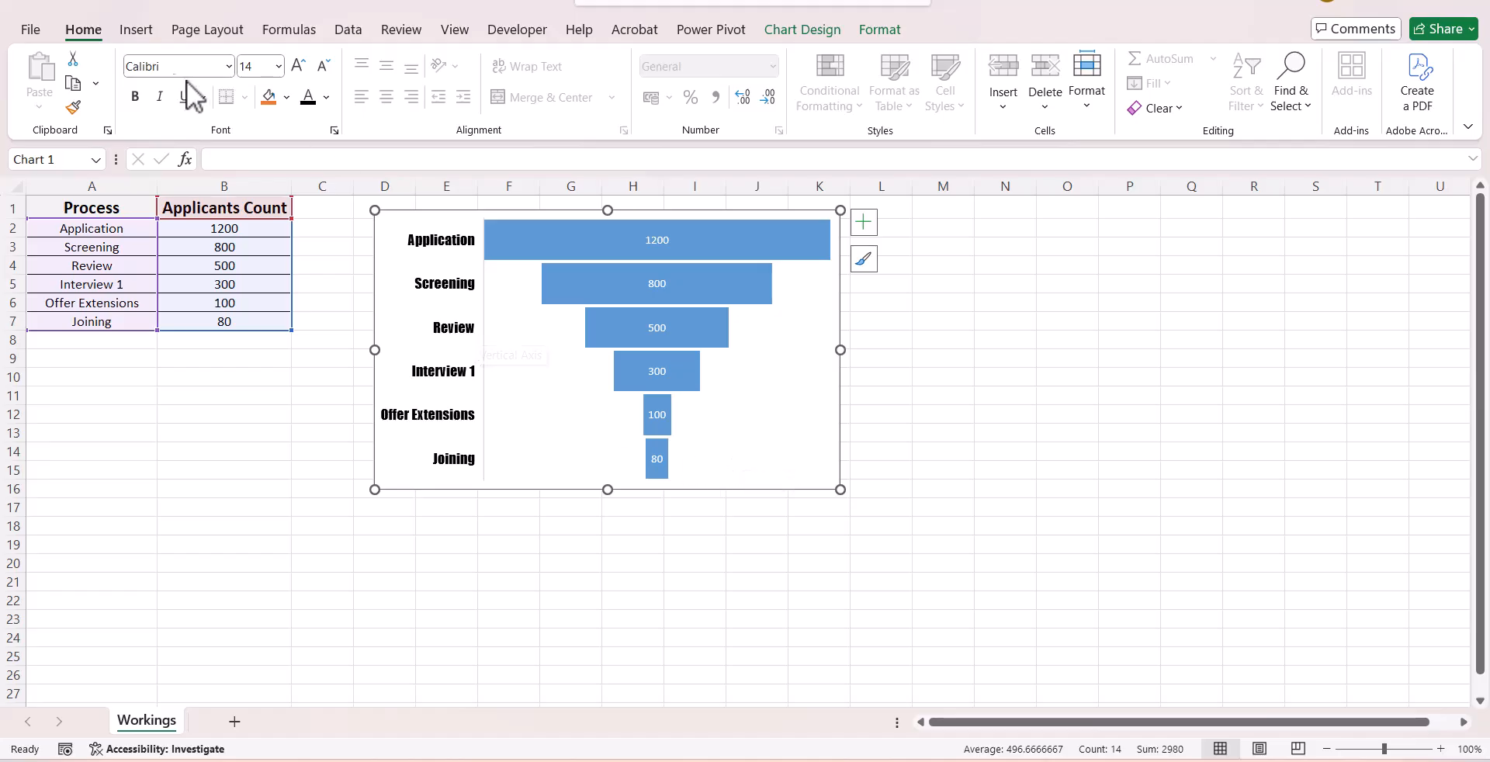
pyautogui.click(217, 583)
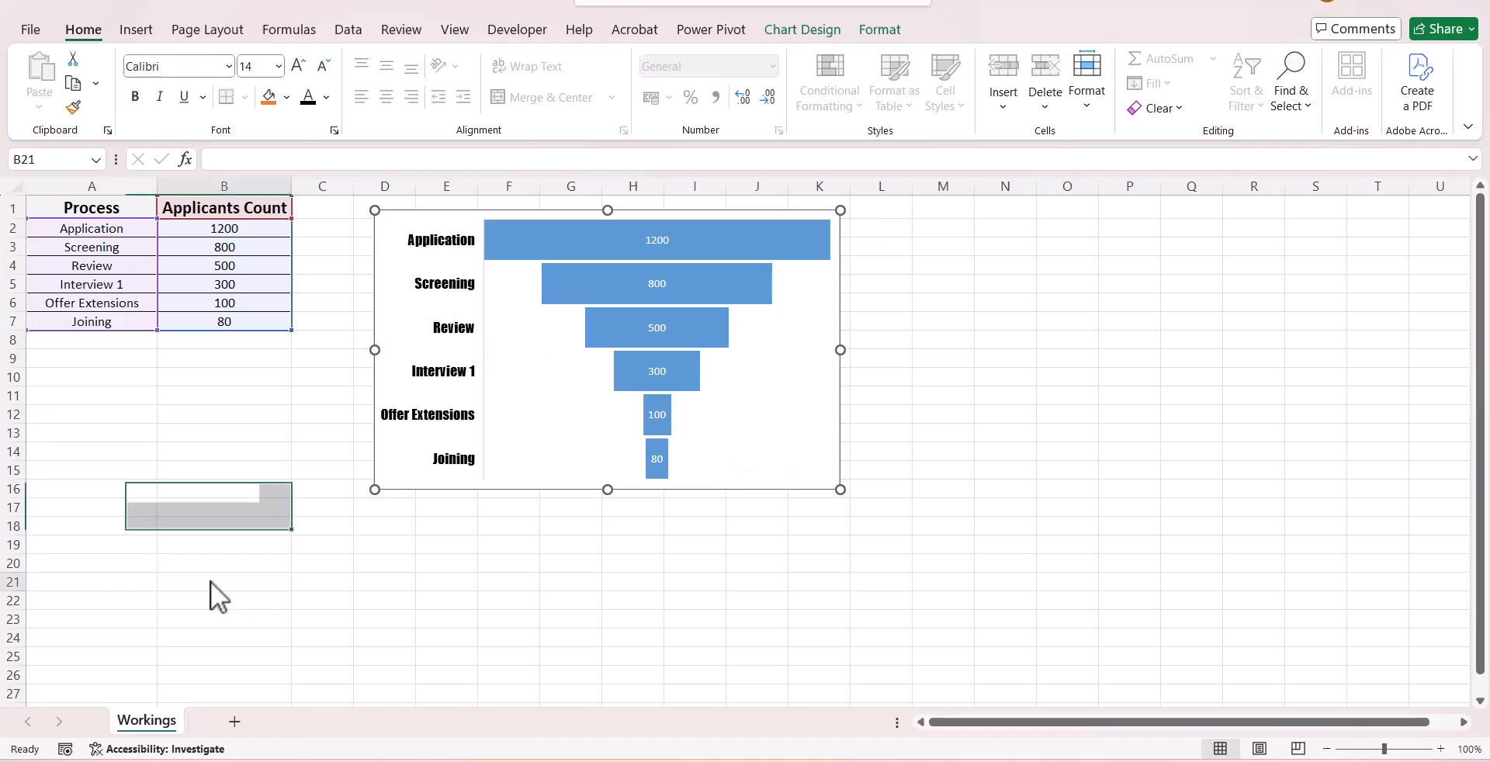
# Insert an Inverted Pyramid SmartArt graphic and place it below the data table, starting around row 12.
pyautogui.click(145, 31)
pyautogui.click(411, 59)
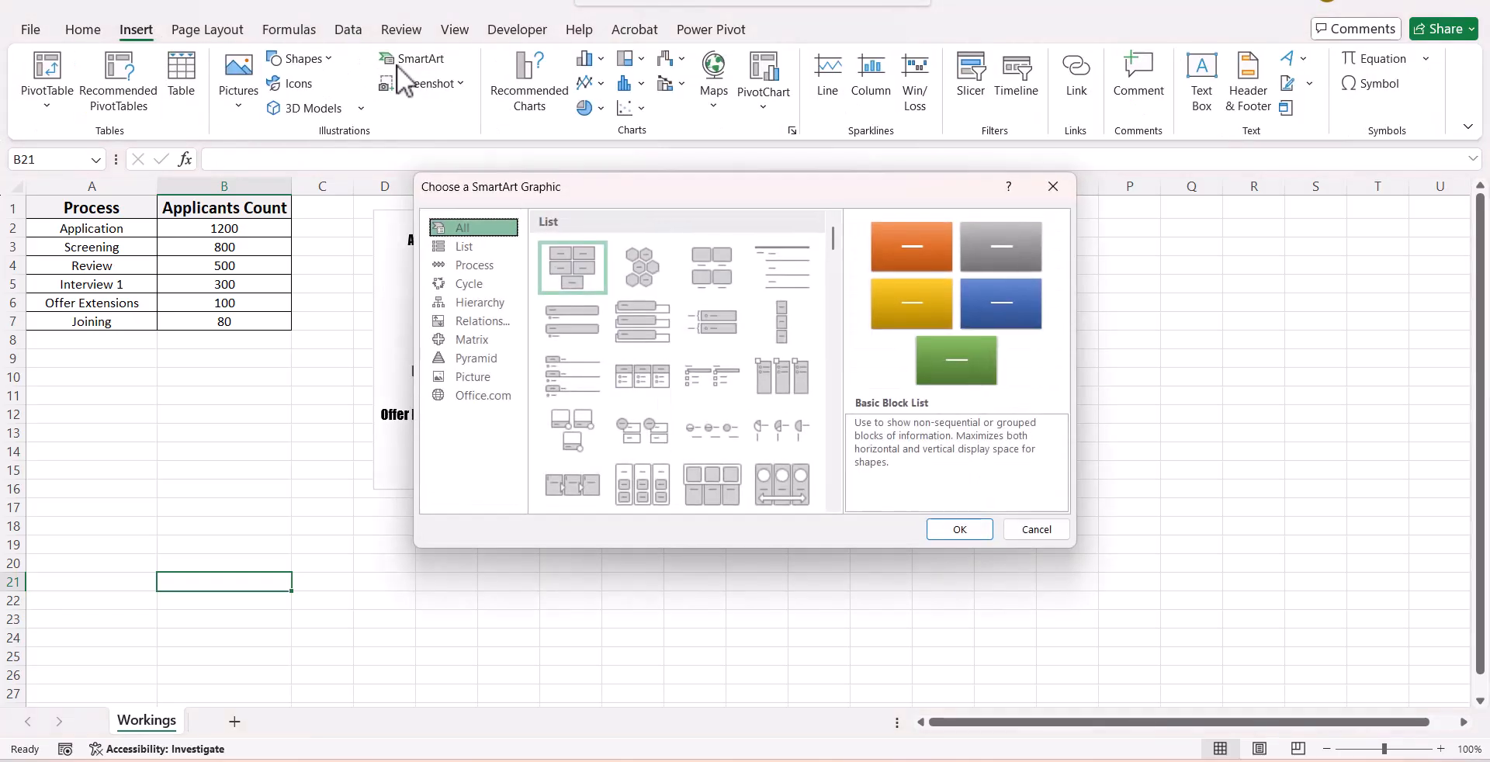
pyautogui.click(494, 361)
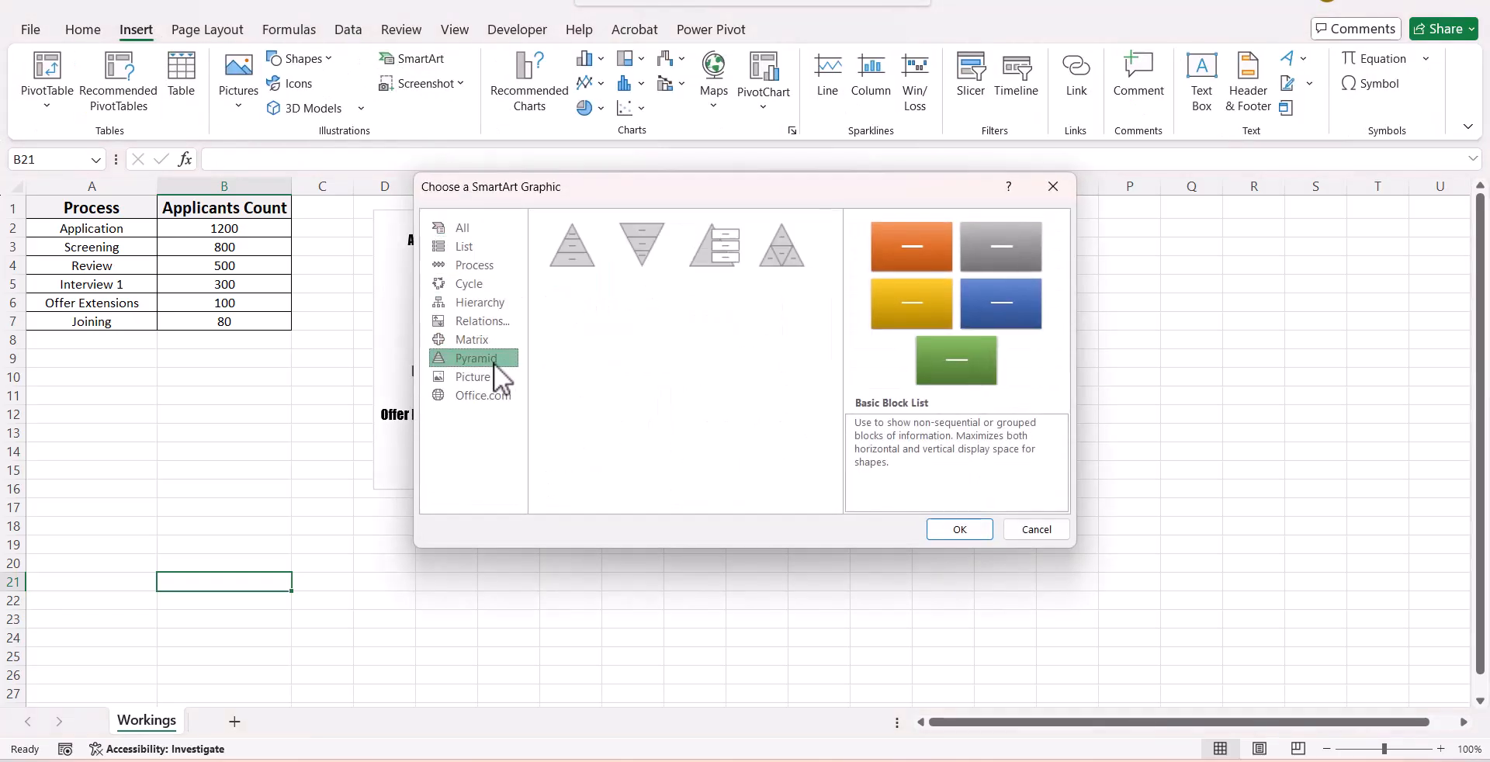
pyautogui.click(632, 256)
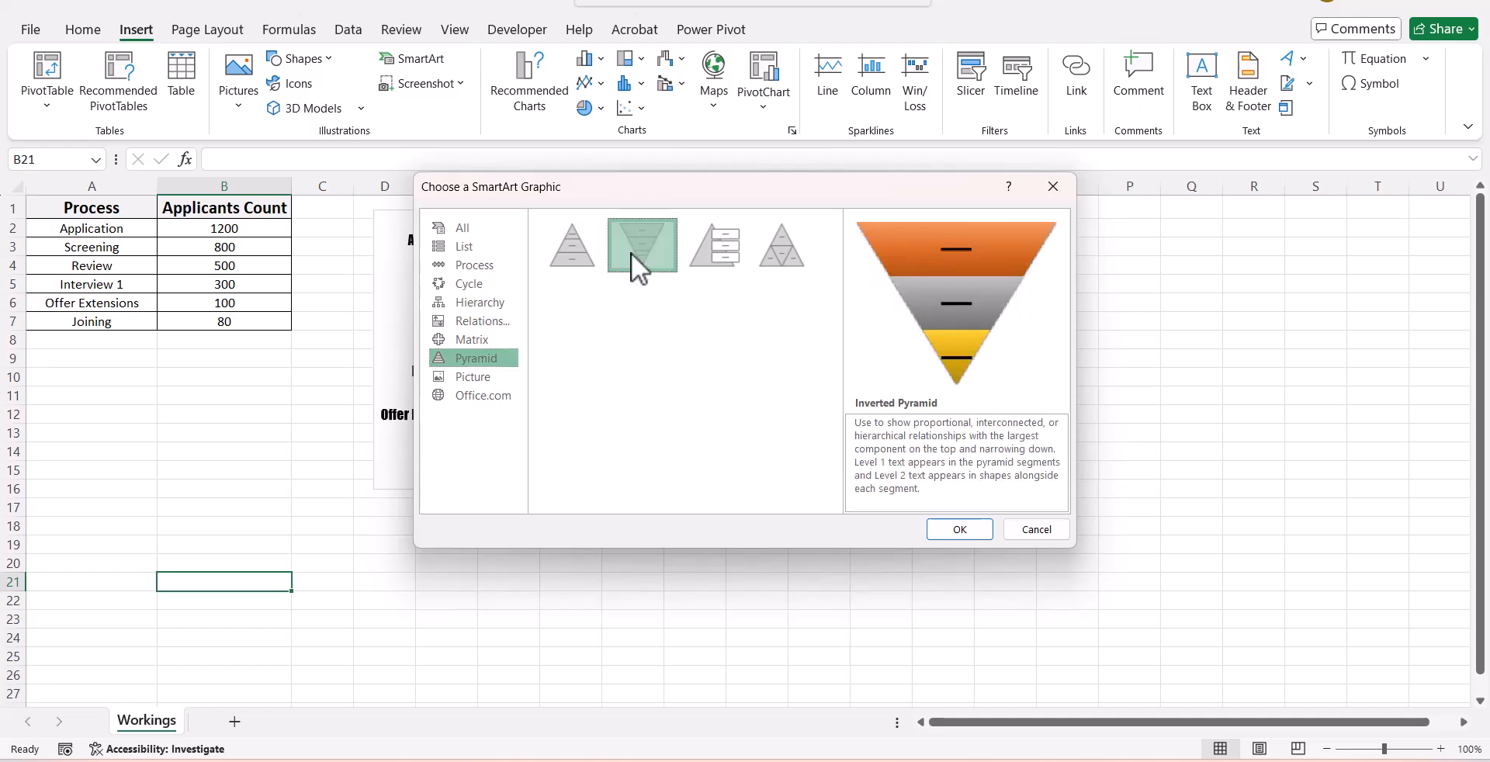
pyautogui.click(959, 531)
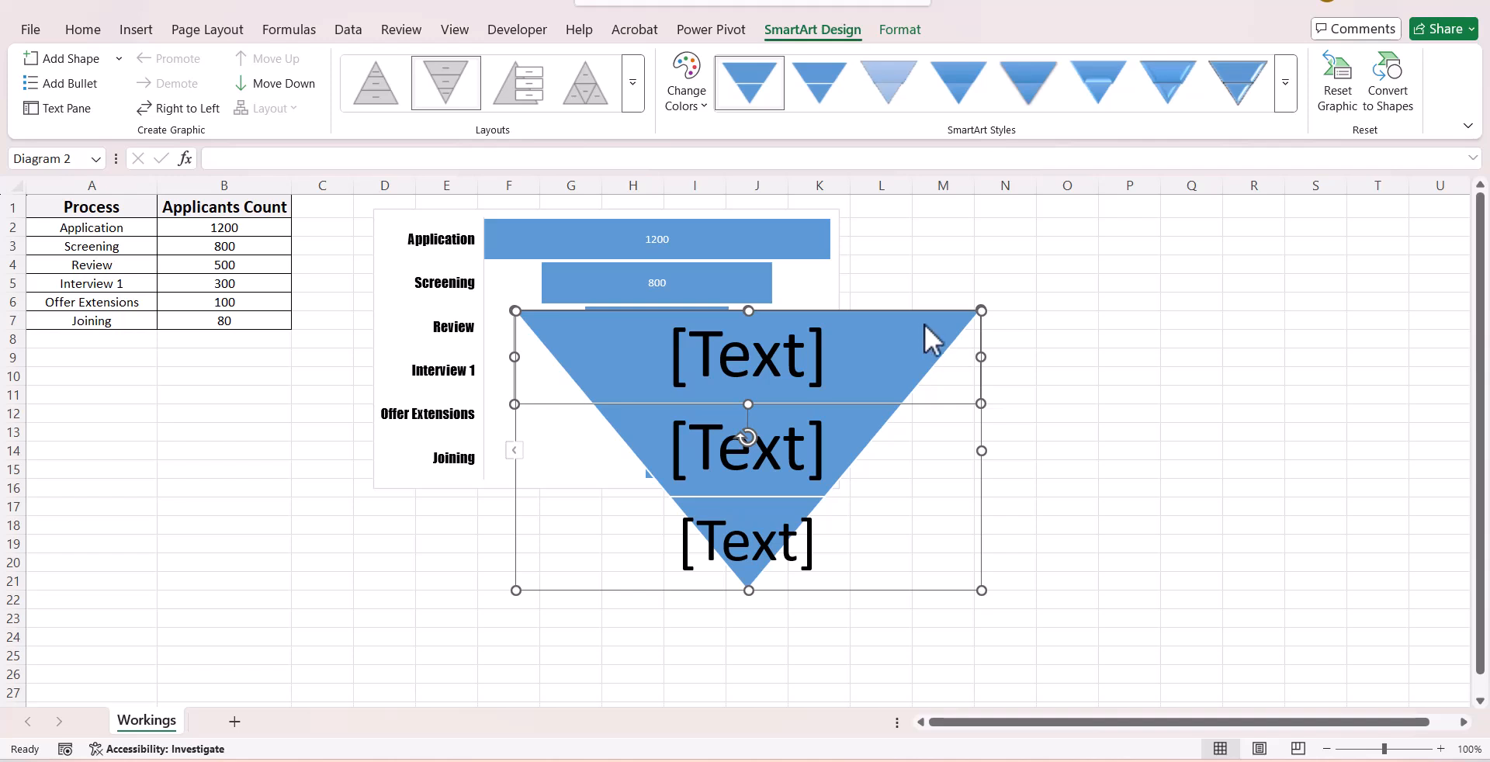
pyautogui.moveTo(914, 312); pyautogui.dragTo(333, 404)
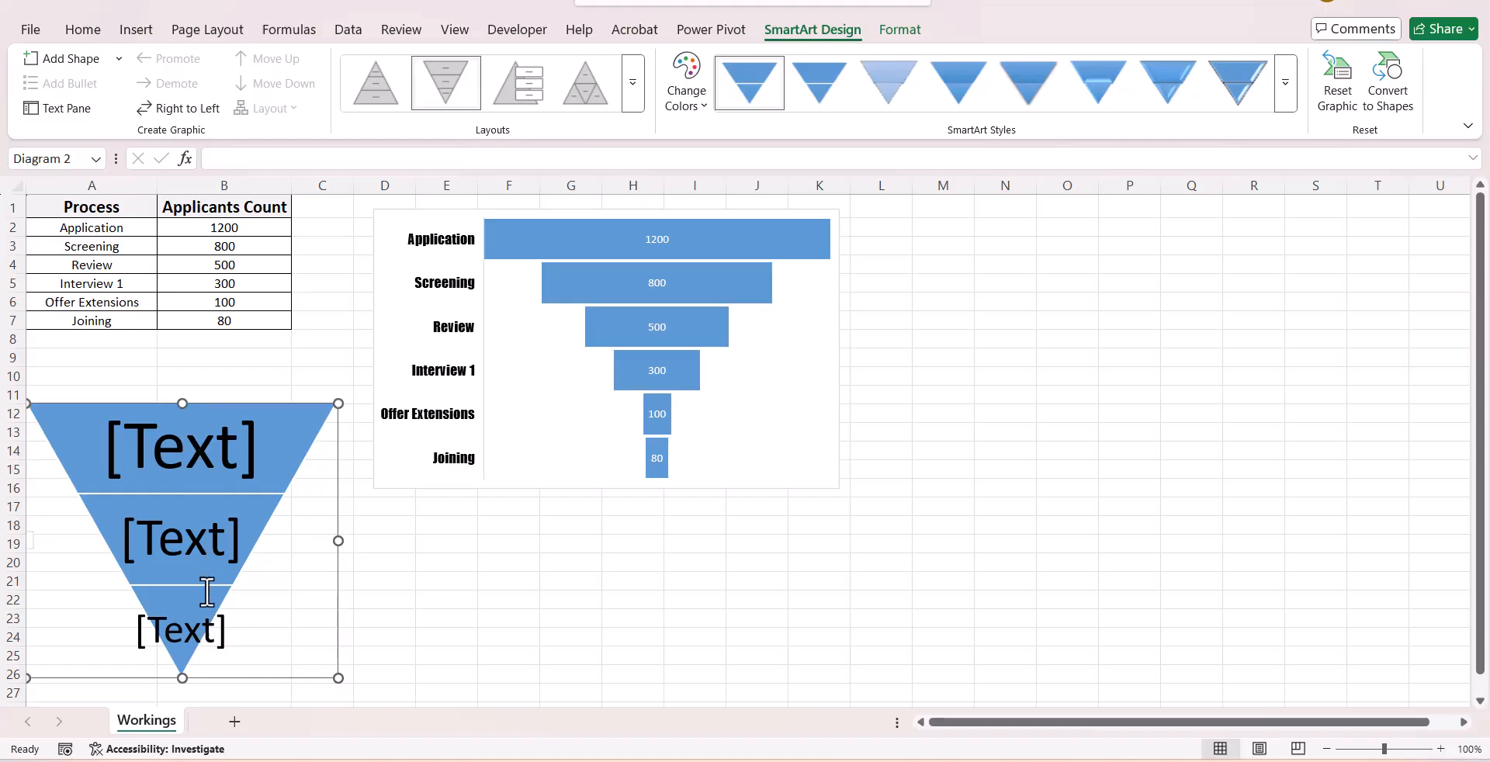
# Add three more shapes to the inverted pyramid so it has six levels.
pyautogui.click(65, 59)
pyautogui.click(65, 59)
pyautogui.click(66, 59)
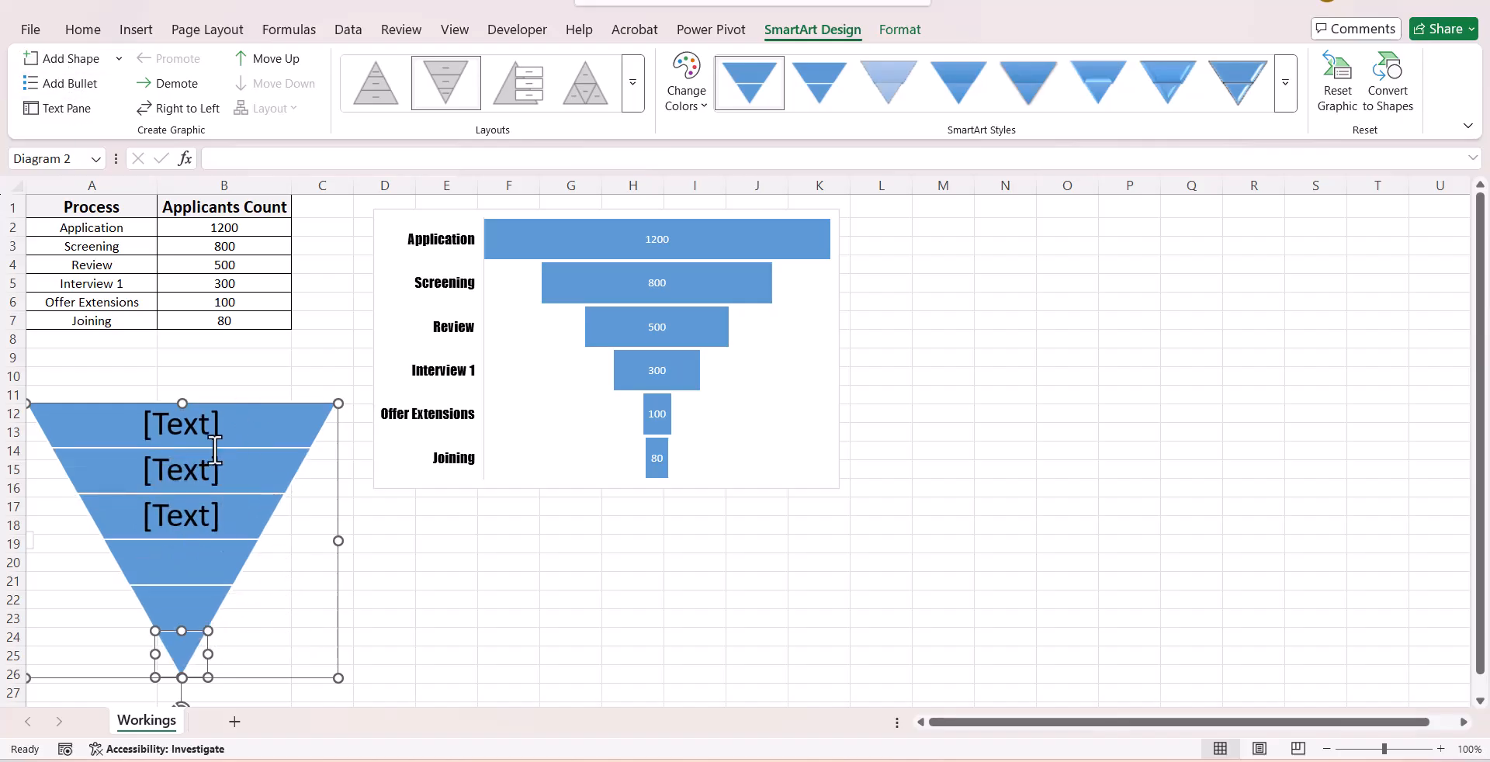
# Convert the inverted pyramid SmartArt graphic to shapes.
pyautogui.click(316, 408)
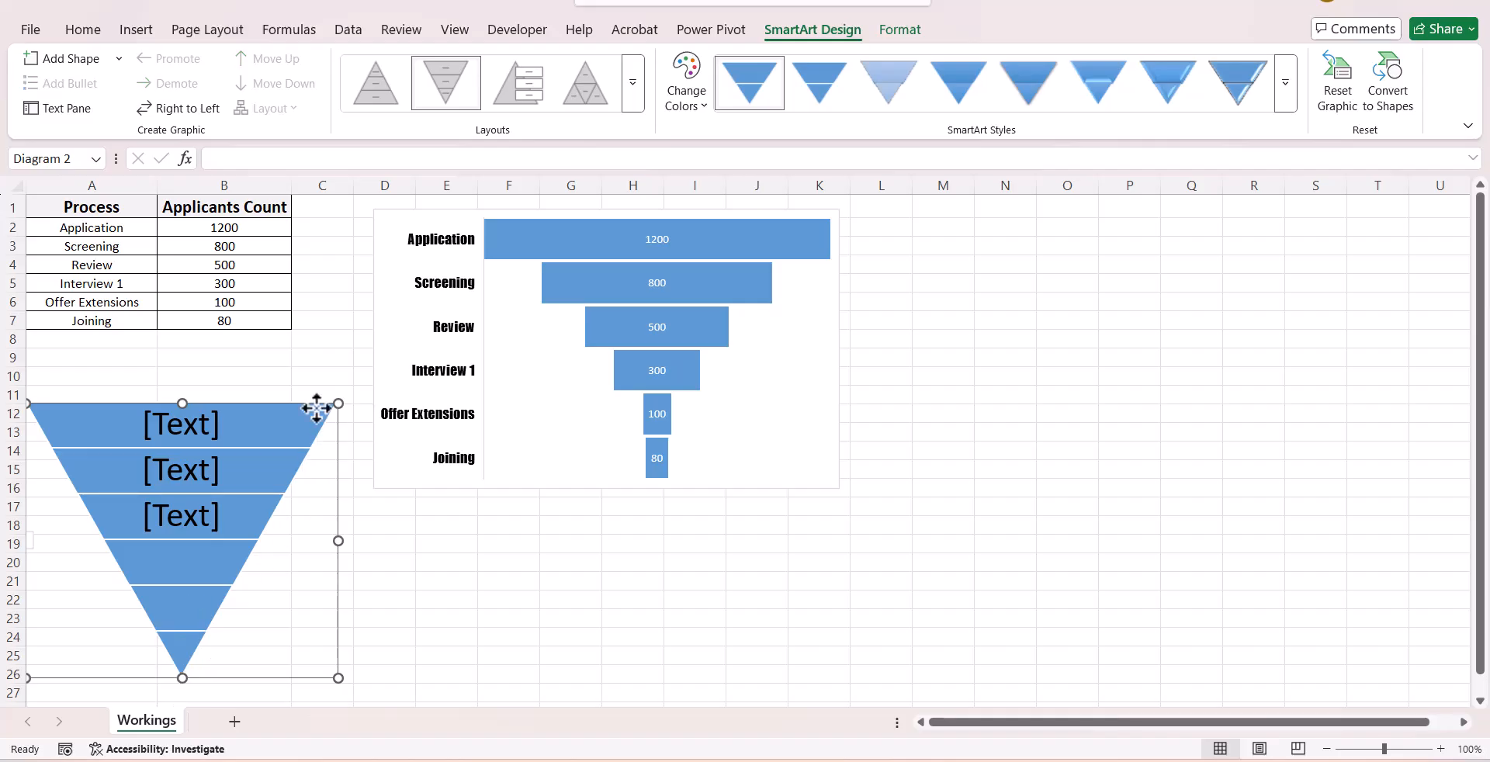
pyautogui.rightClick(316, 409)
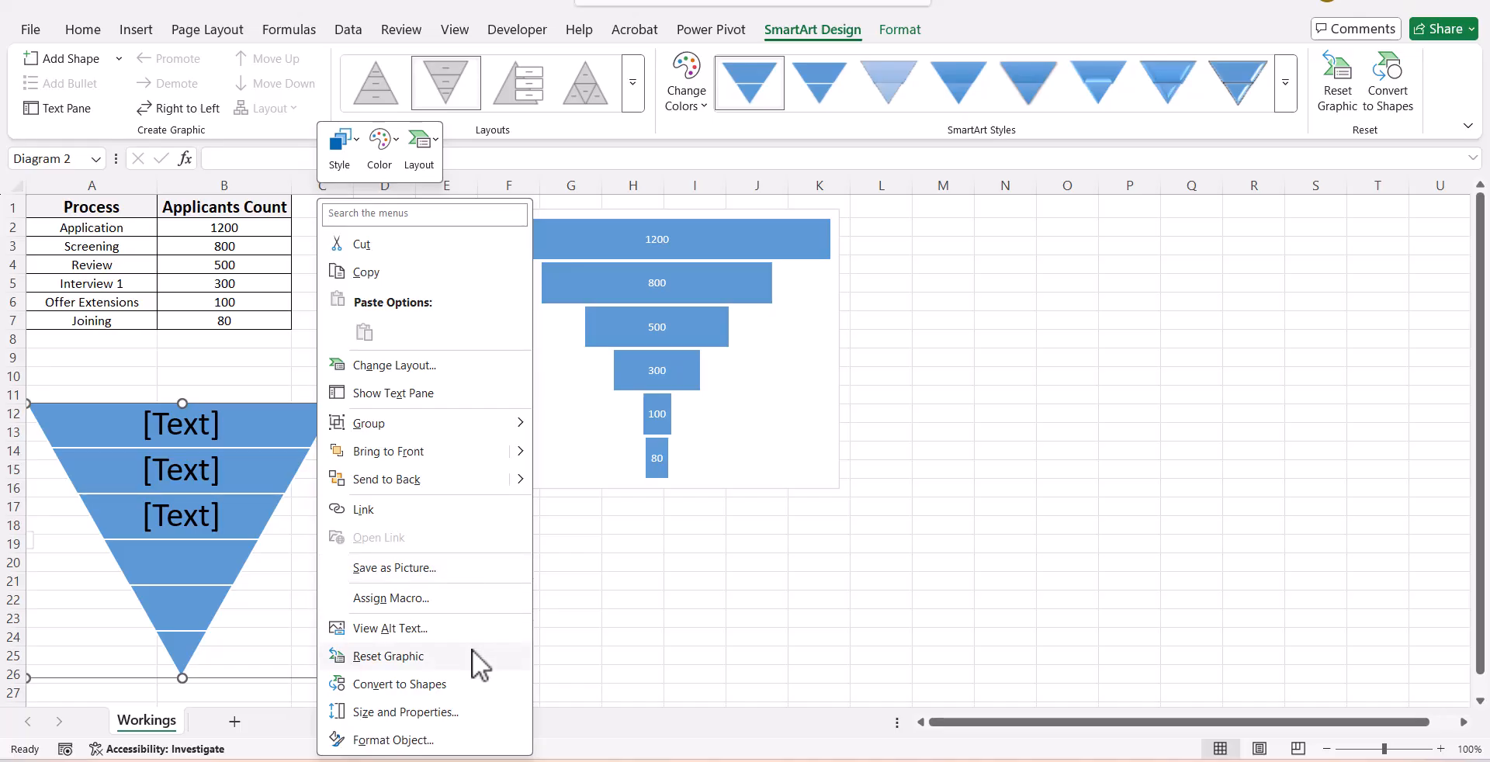
pyautogui.click(470, 682)
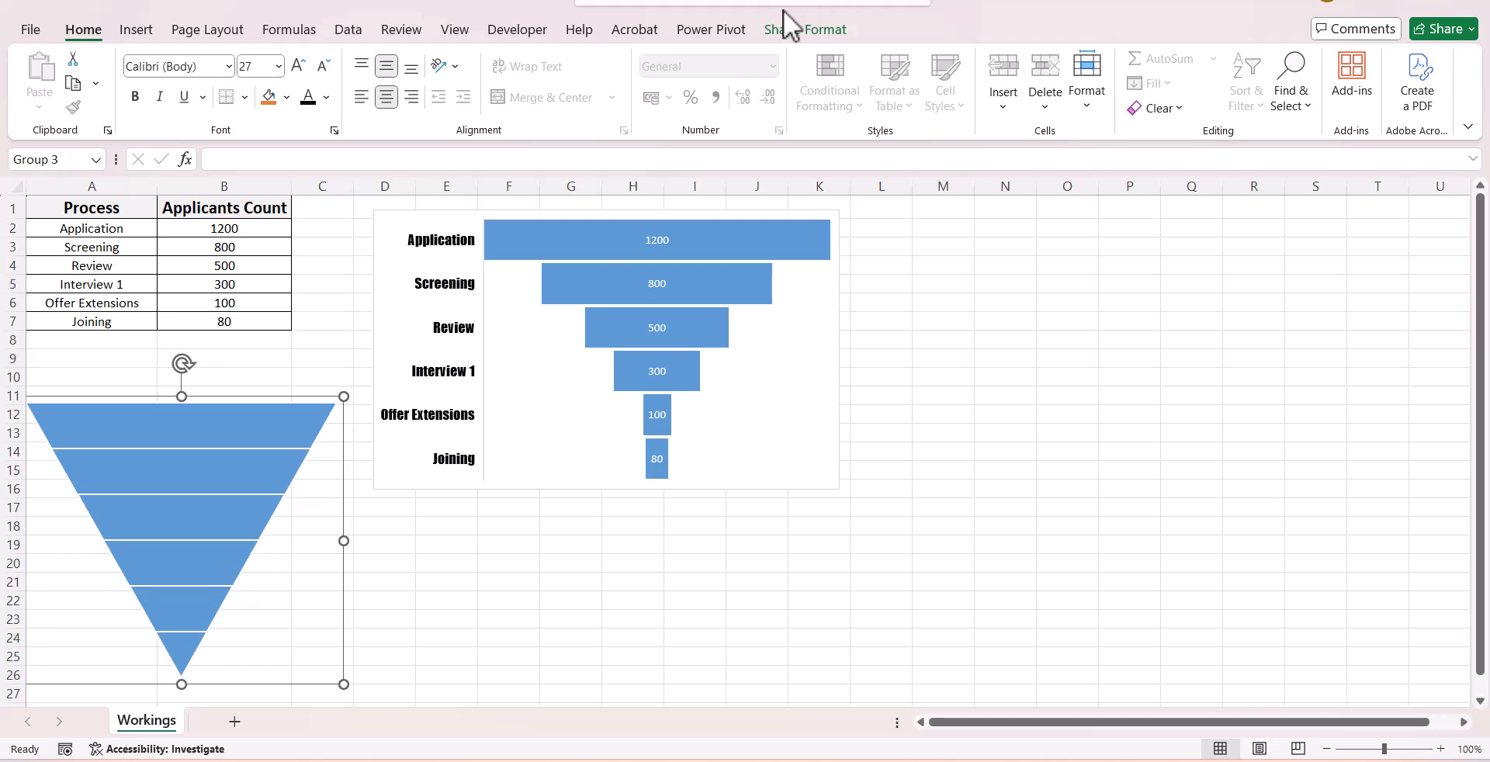
# Remove the outline from the converted pyramid shapes.
pyautogui.click(782, 31)
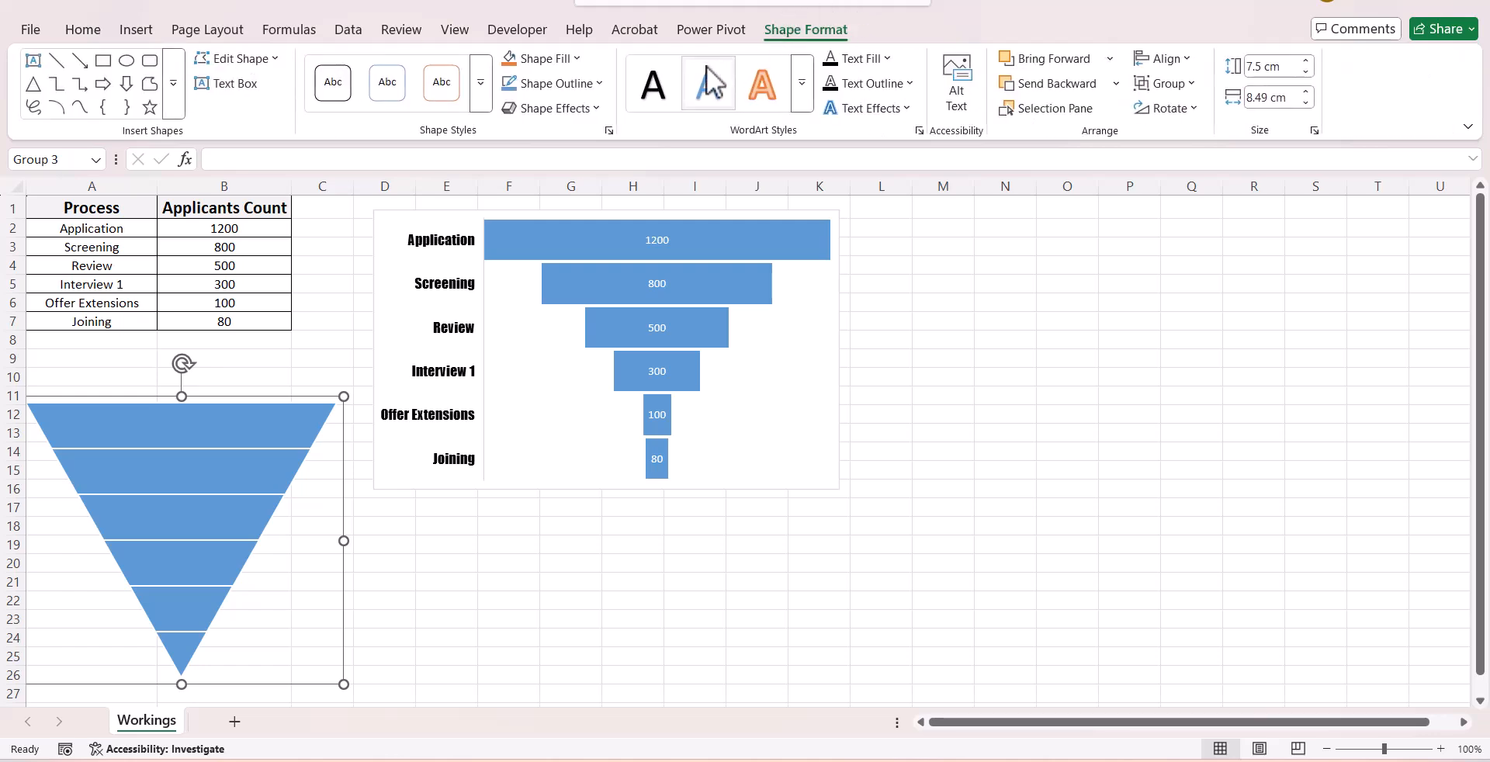
pyautogui.click(597, 83)
pyautogui.click(602, 439)
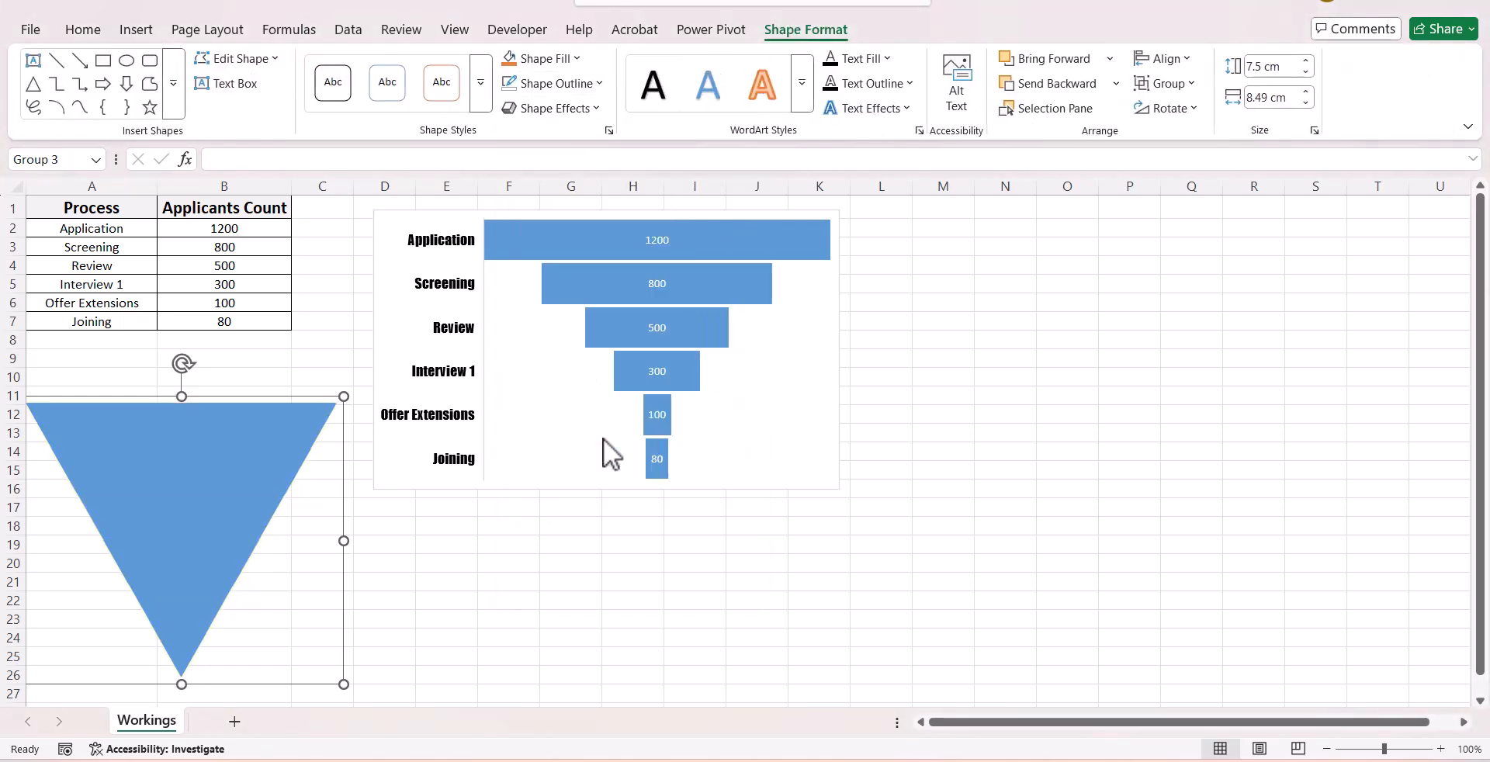
# Fill the pyramid's topmost segment with the standard green color.
pyautogui.click(183, 439)
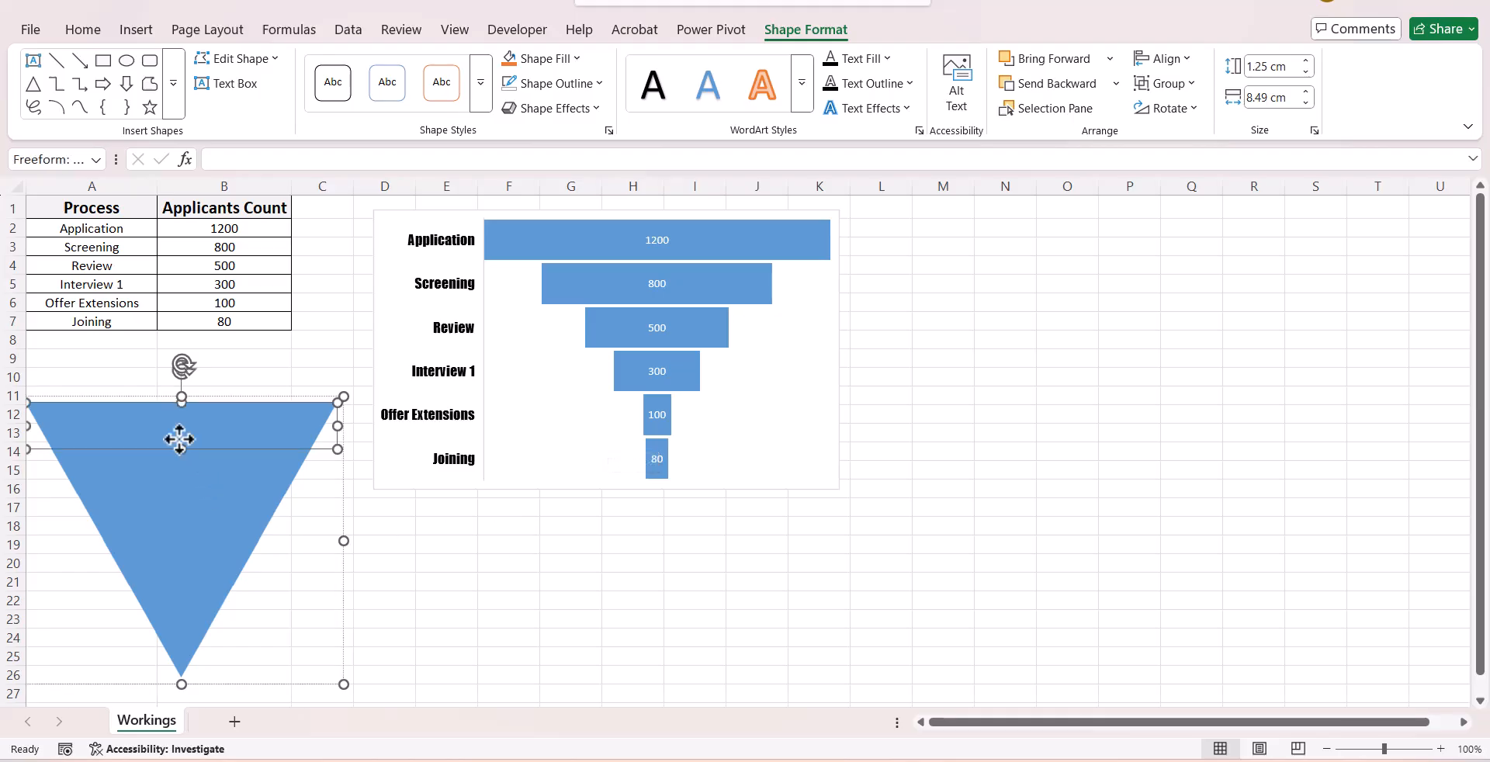
pyautogui.click(187, 481)
pyautogui.click(193, 510)
pyautogui.click(198, 557)
pyautogui.click(205, 430)
pyautogui.click(577, 59)
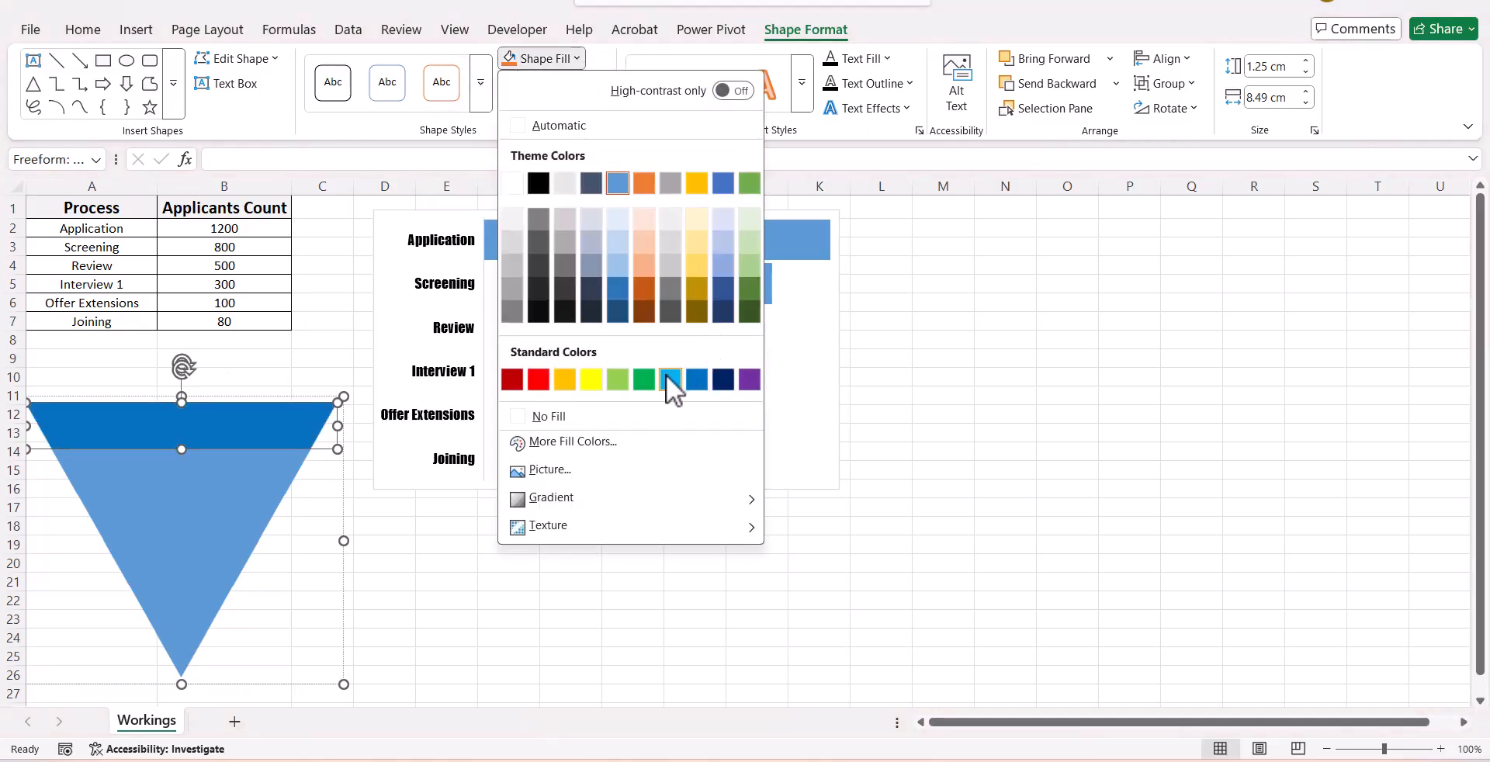
pyautogui.click(644, 380)
# Fill the second segment from the top of the inverted pyramid with the standard blue color.
pyautogui.click(194, 468)
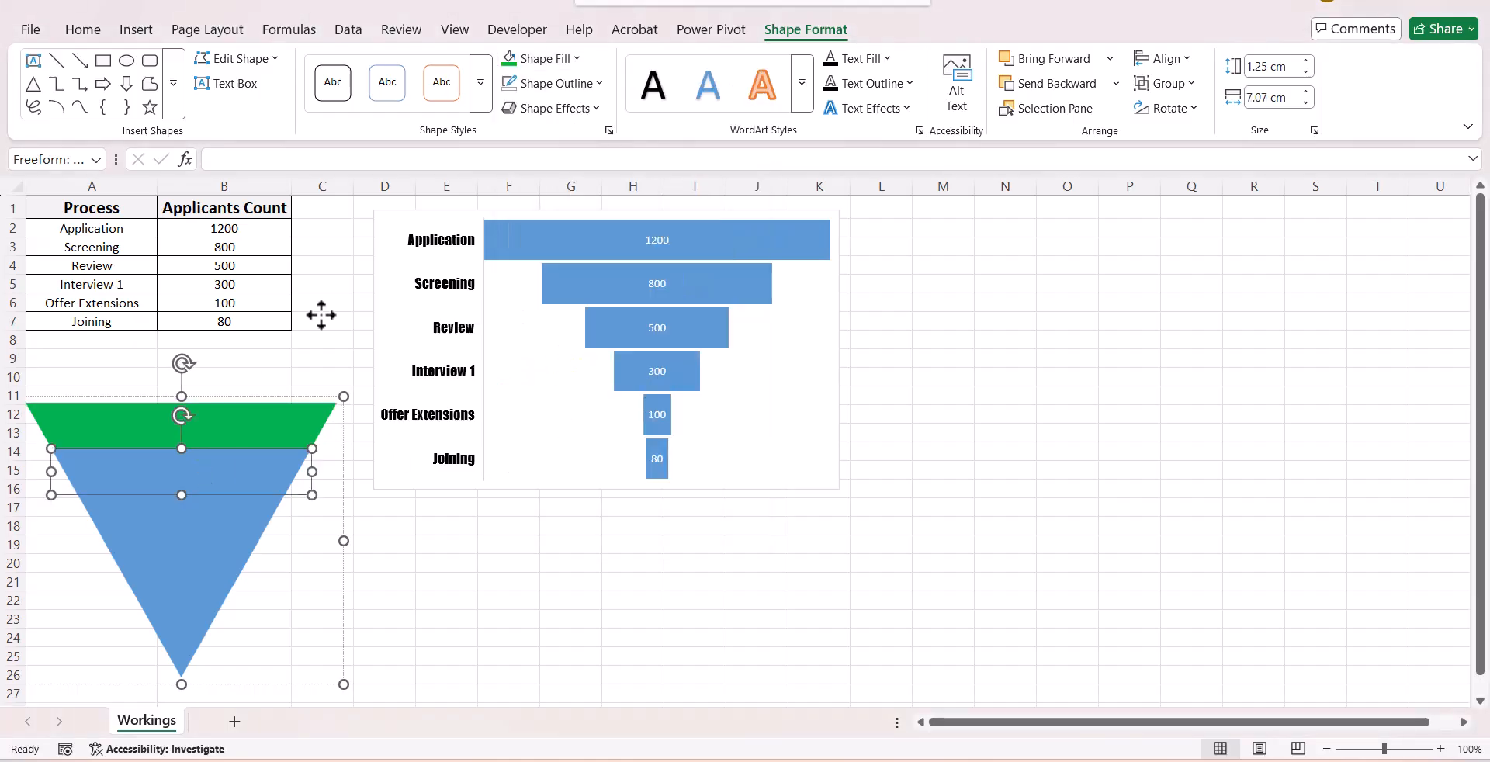
pyautogui.click(577, 59)
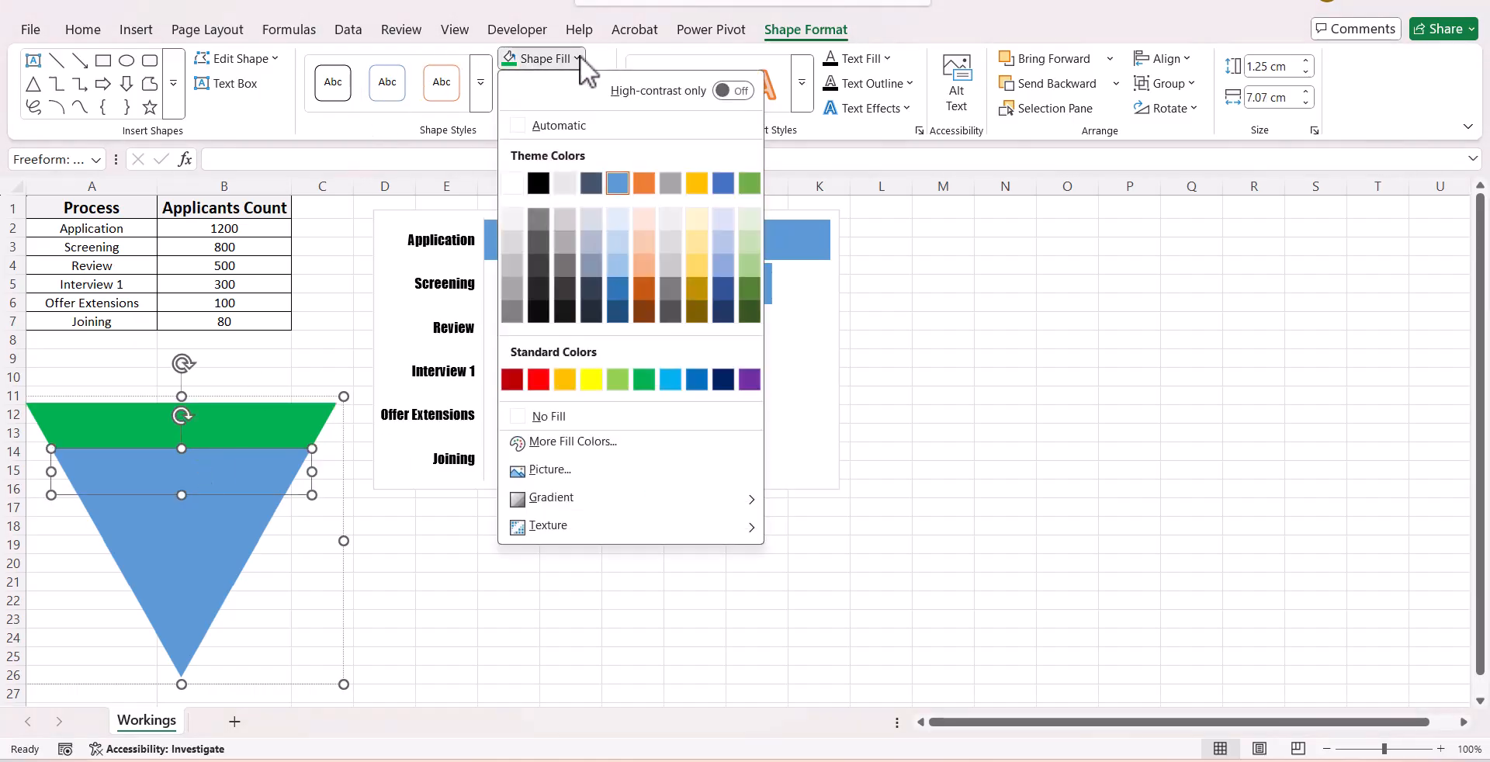
pyautogui.click(695, 380)
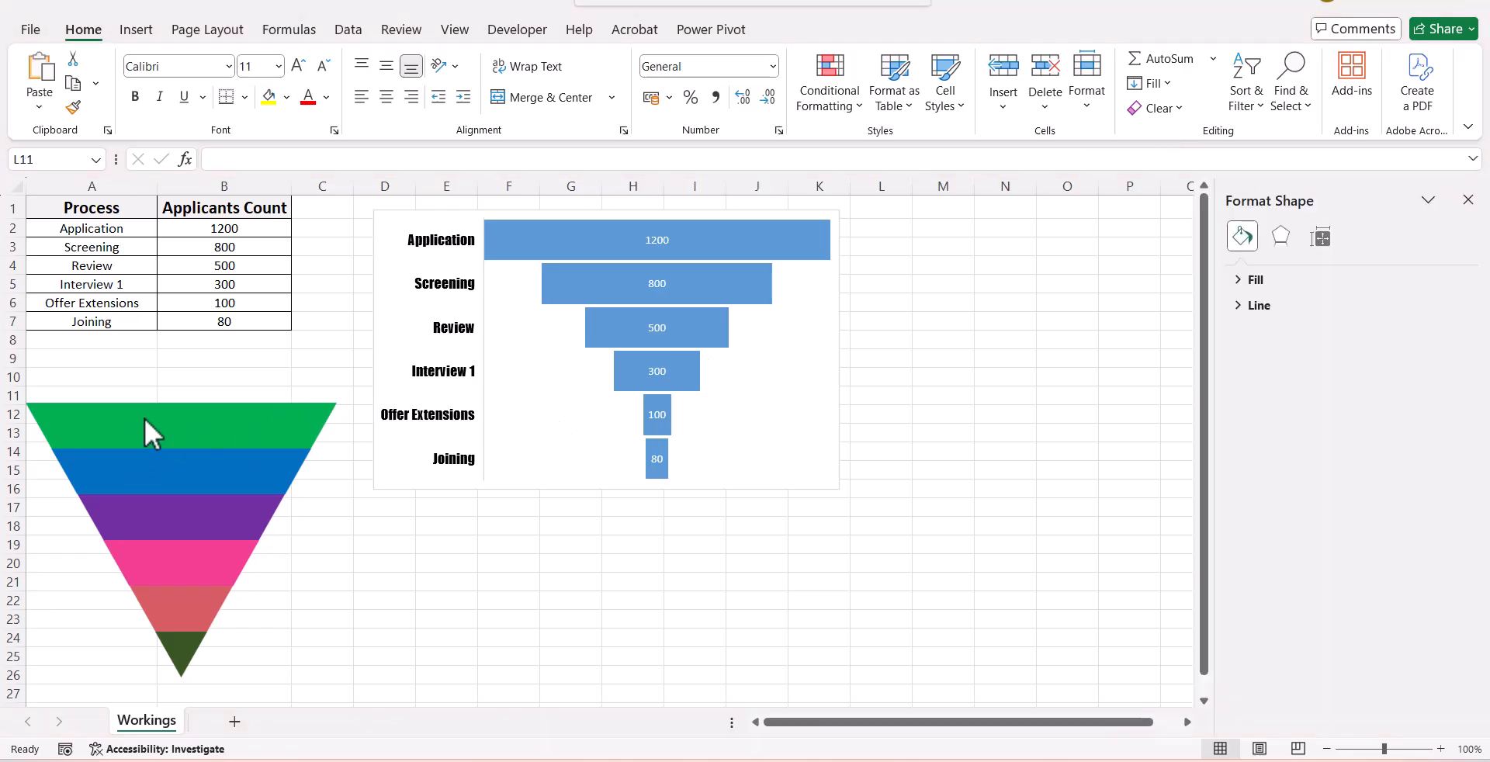
# Copy the green pyramid segment and apply it as a clipboard picture fill to the funnel chart's Application bar.
pyautogui.click(143, 436)
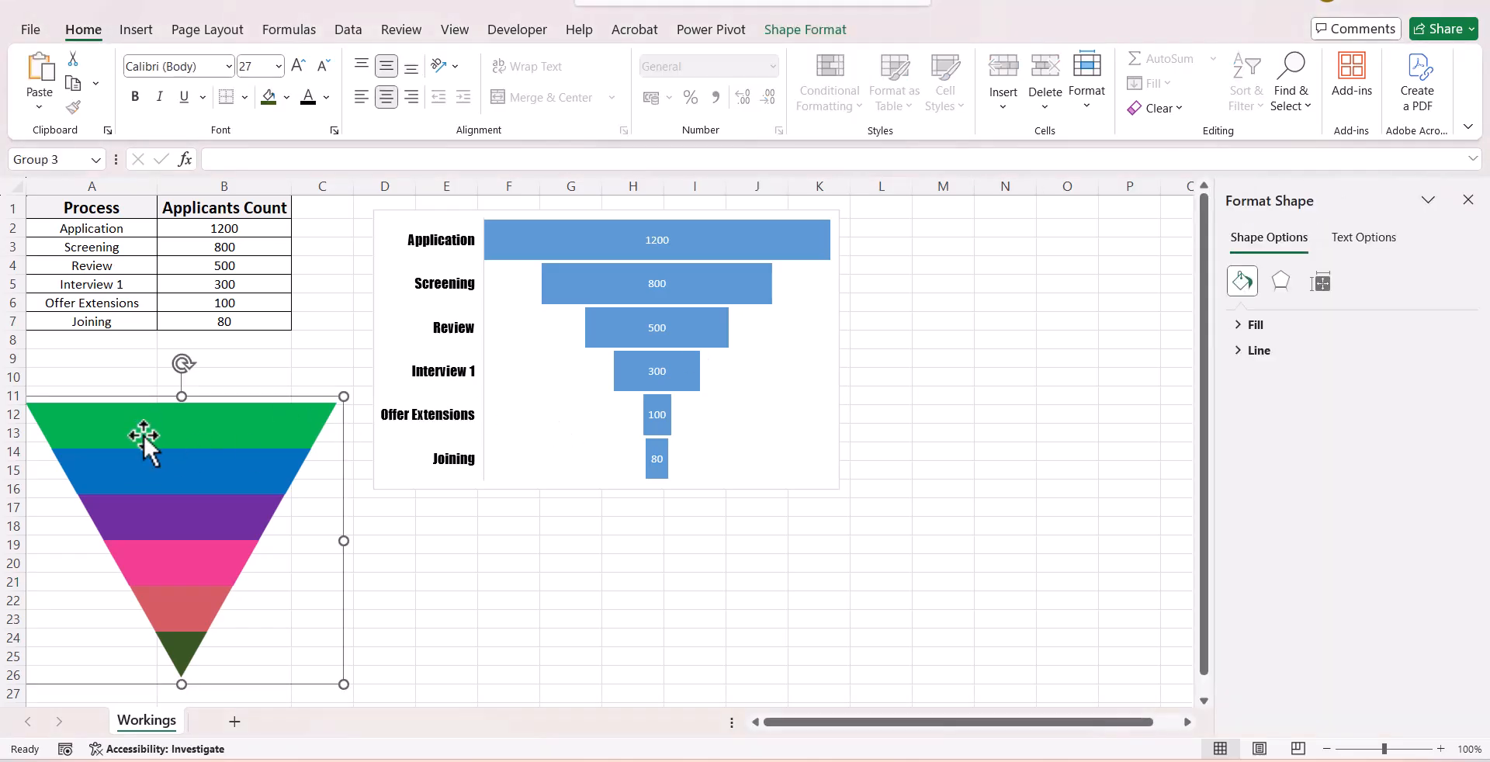
pyautogui.click(142, 436)
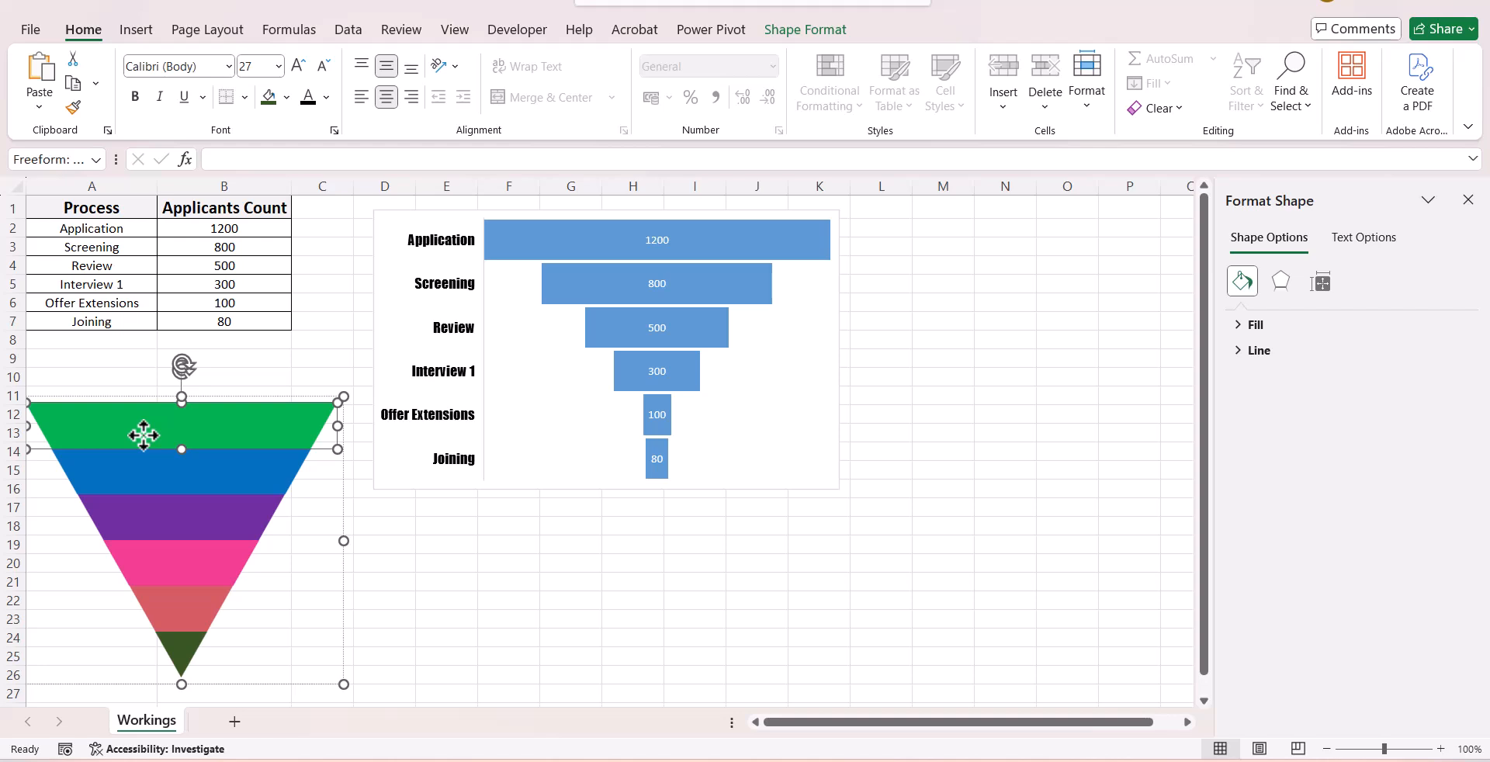
pyautogui.click(509, 249)
pyautogui.click(509, 250)
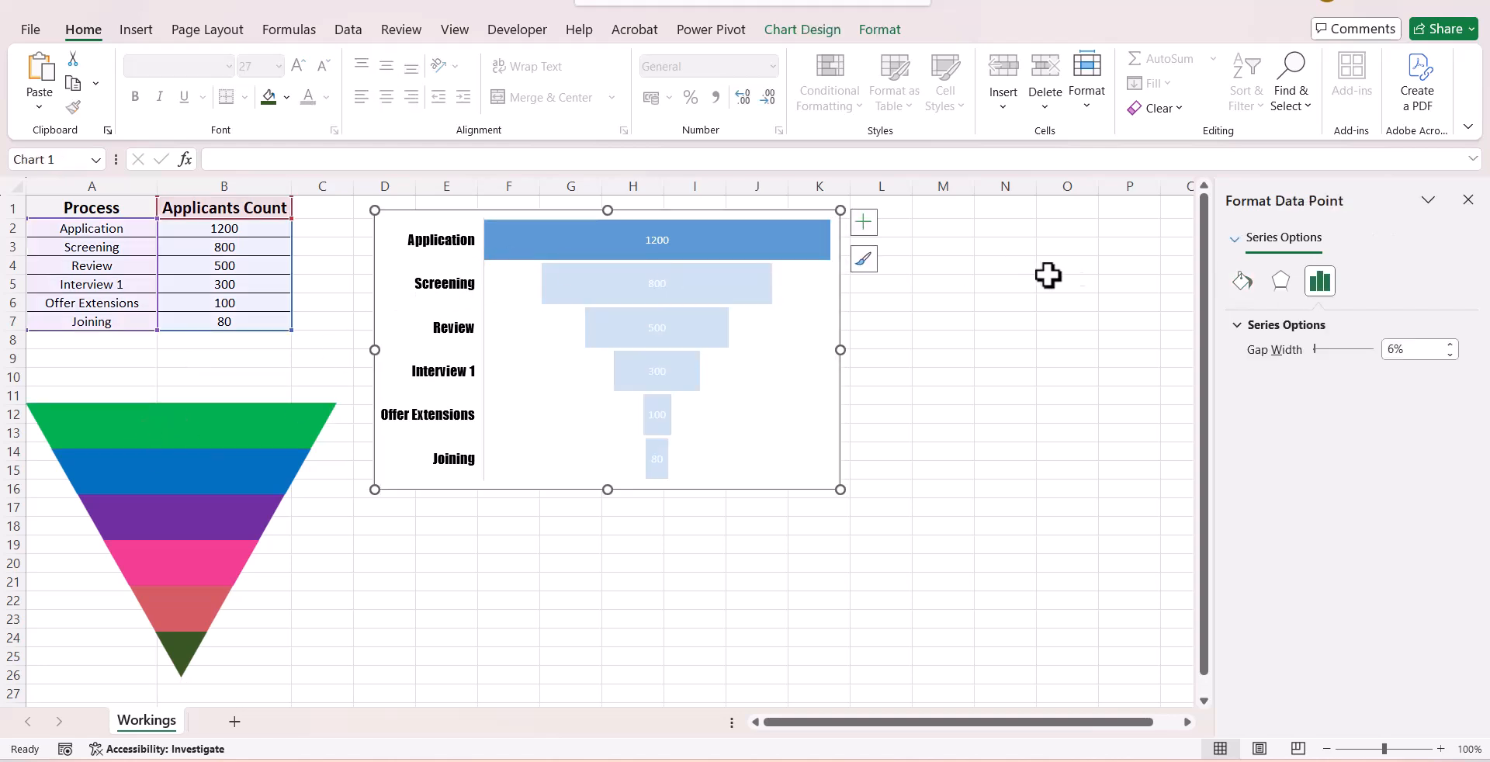
pyautogui.click(1245, 283)
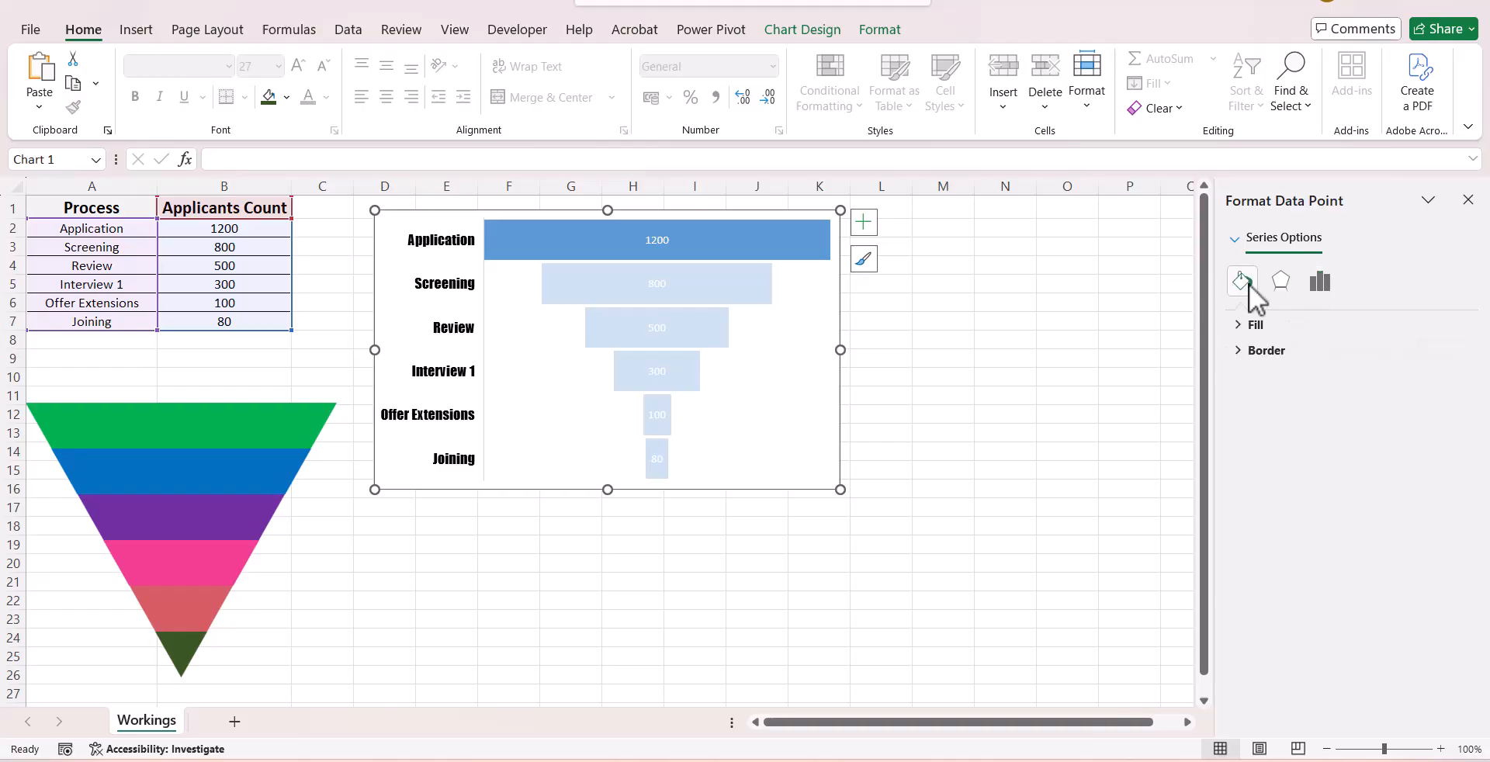
pyautogui.click(1244, 325)
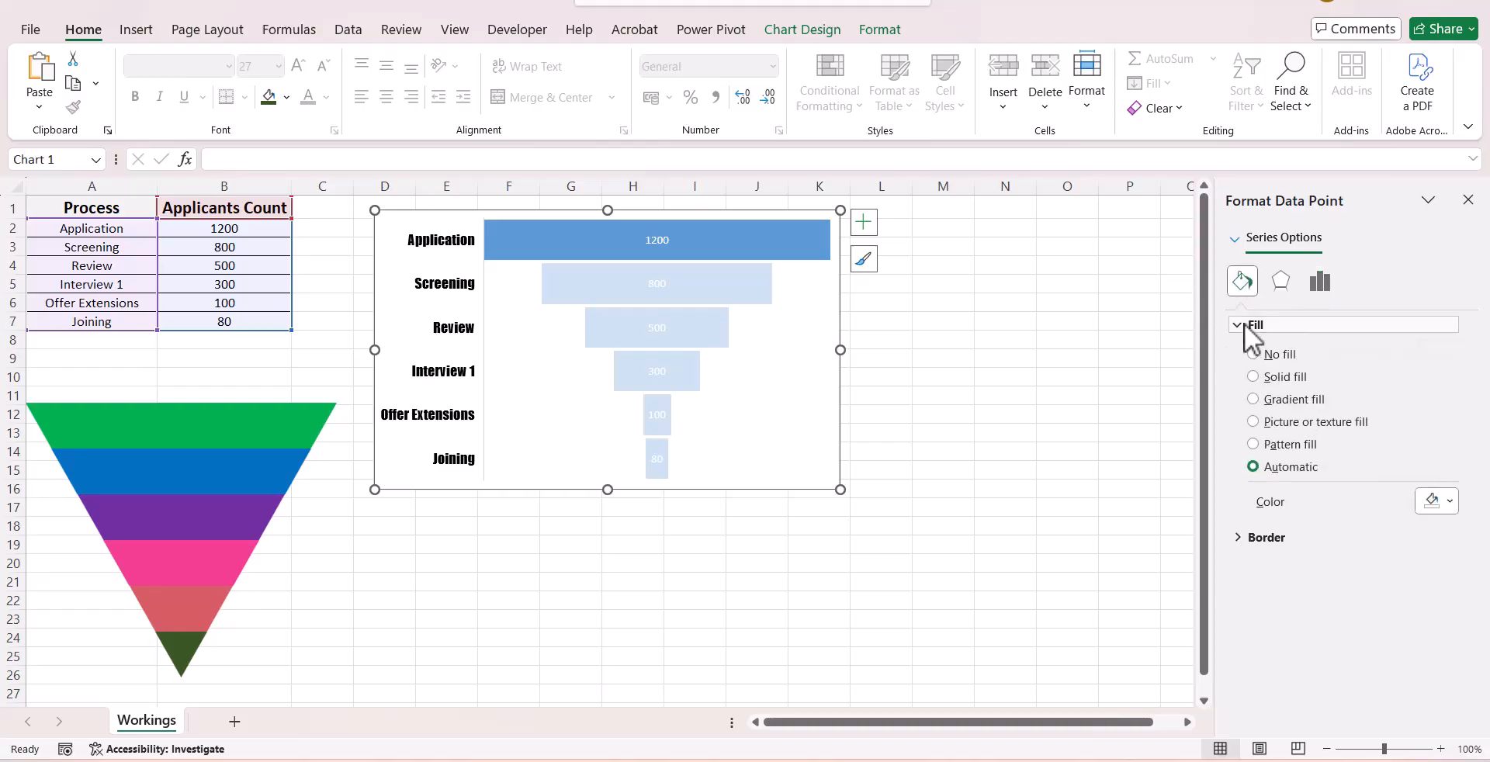
pyautogui.click(1253, 420)
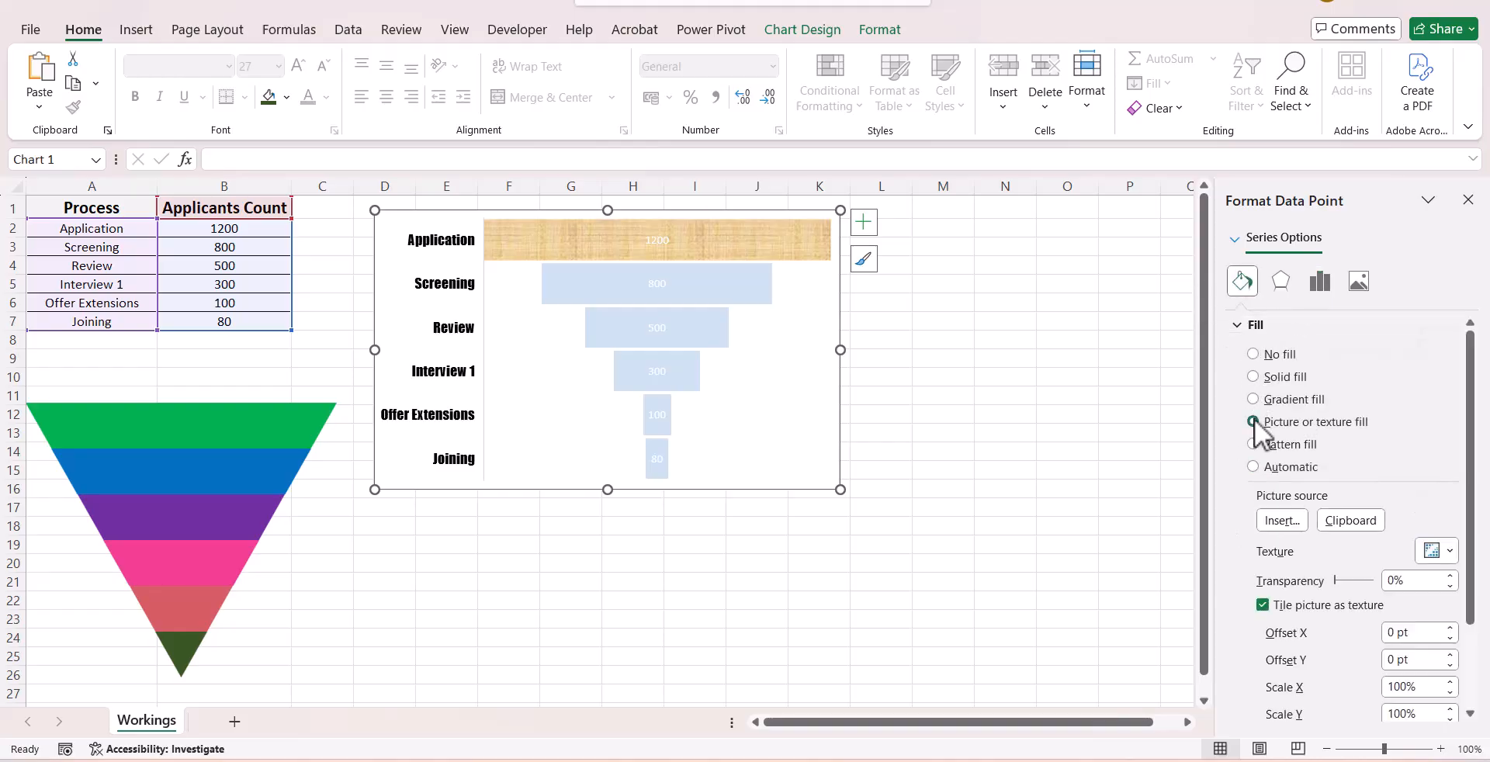
pyautogui.click(1350, 520)
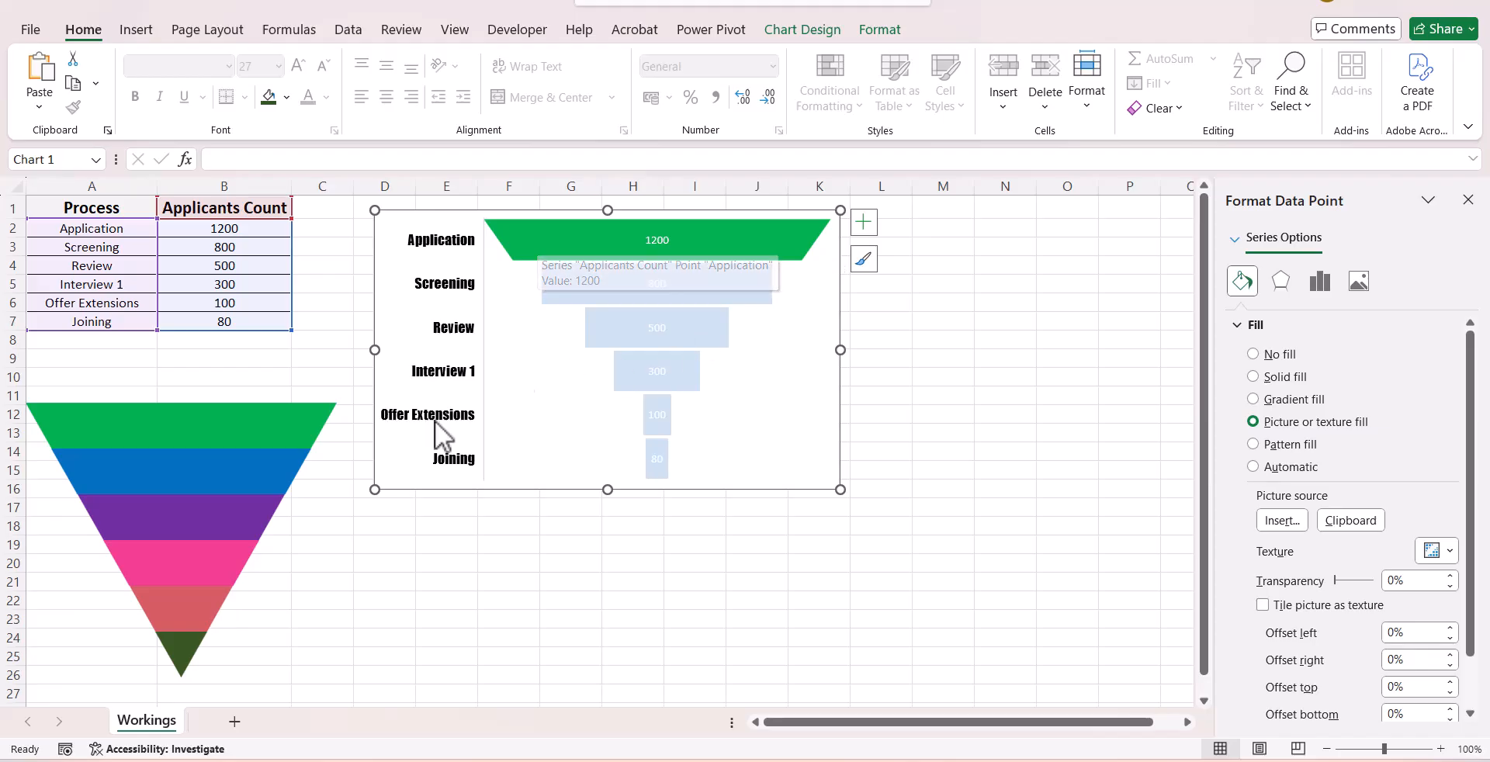
# Copy the blue pyramid segment and apply it as a clipboard picture fill to the funnel chart's Screening bar.
pyautogui.click(284, 469)
pyautogui.click(284, 469)
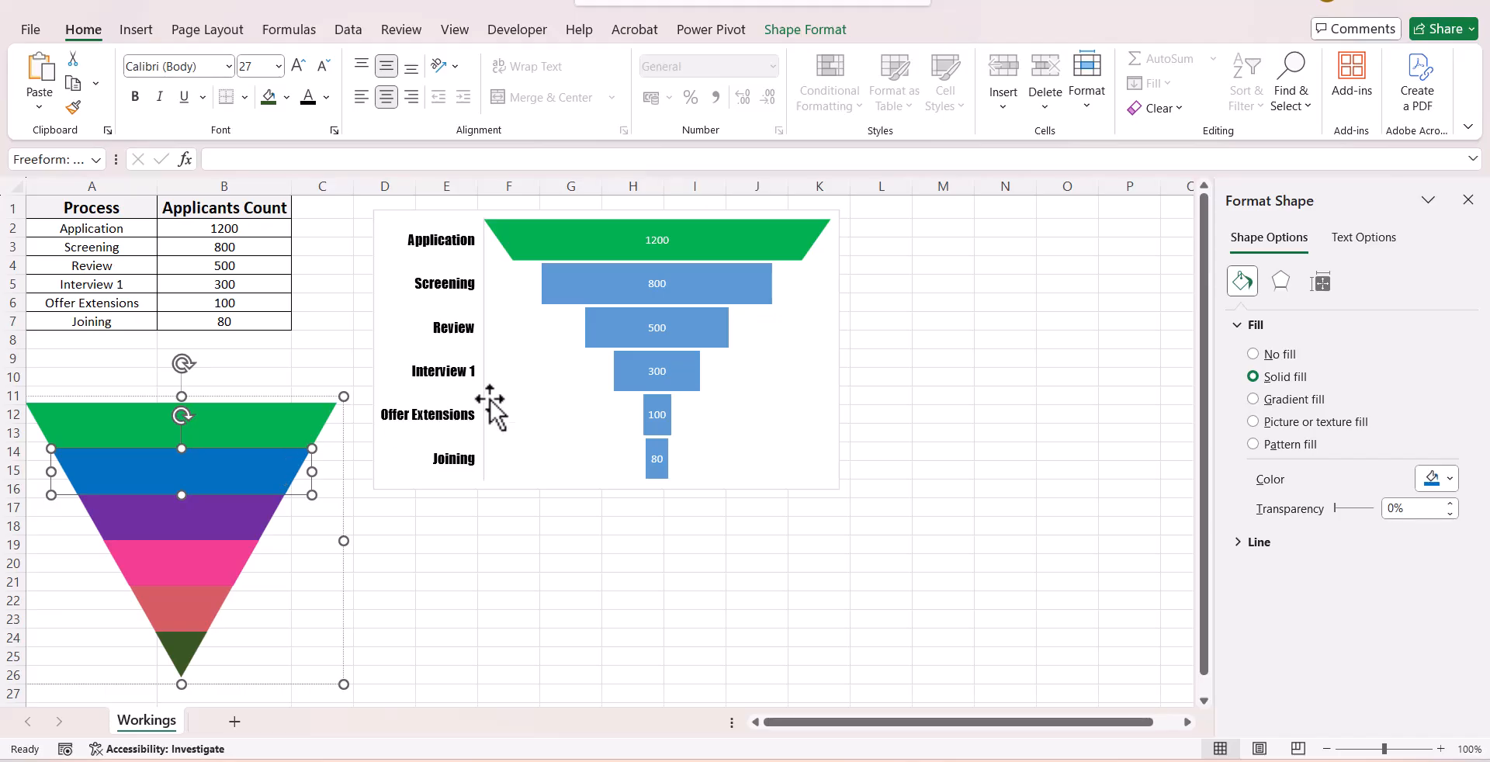
pyautogui.click(556, 299)
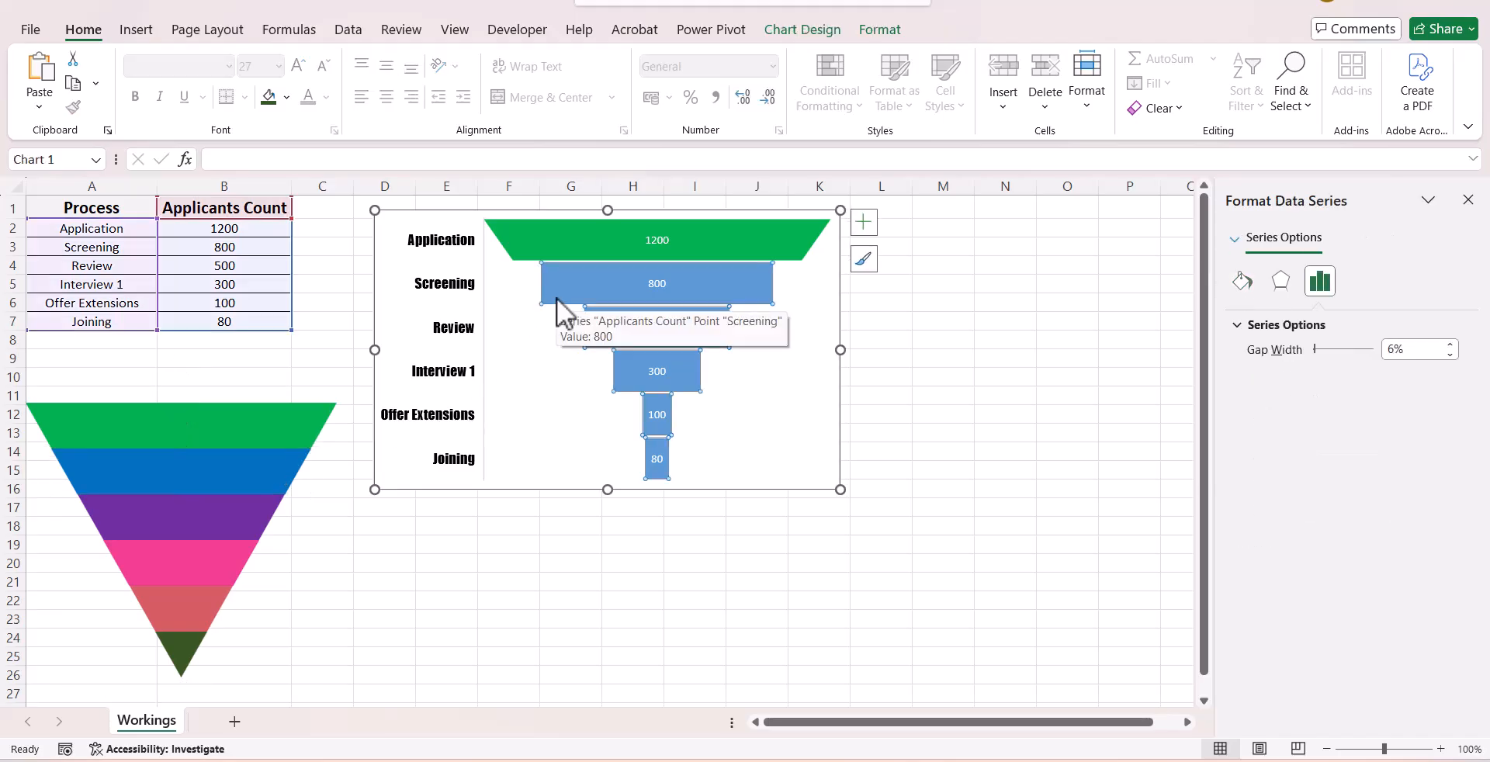
pyautogui.click(1242, 281)
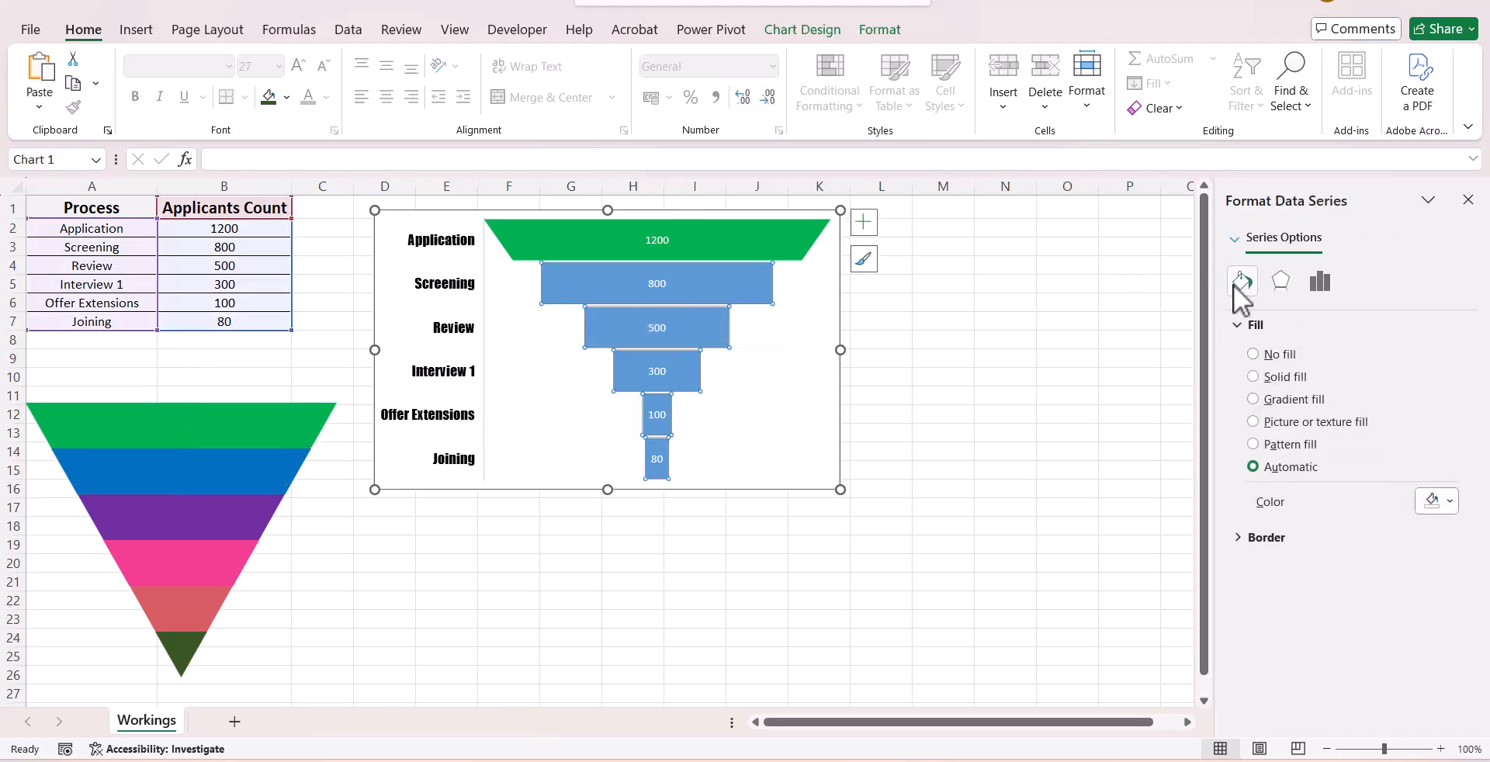
pyautogui.click(743, 289)
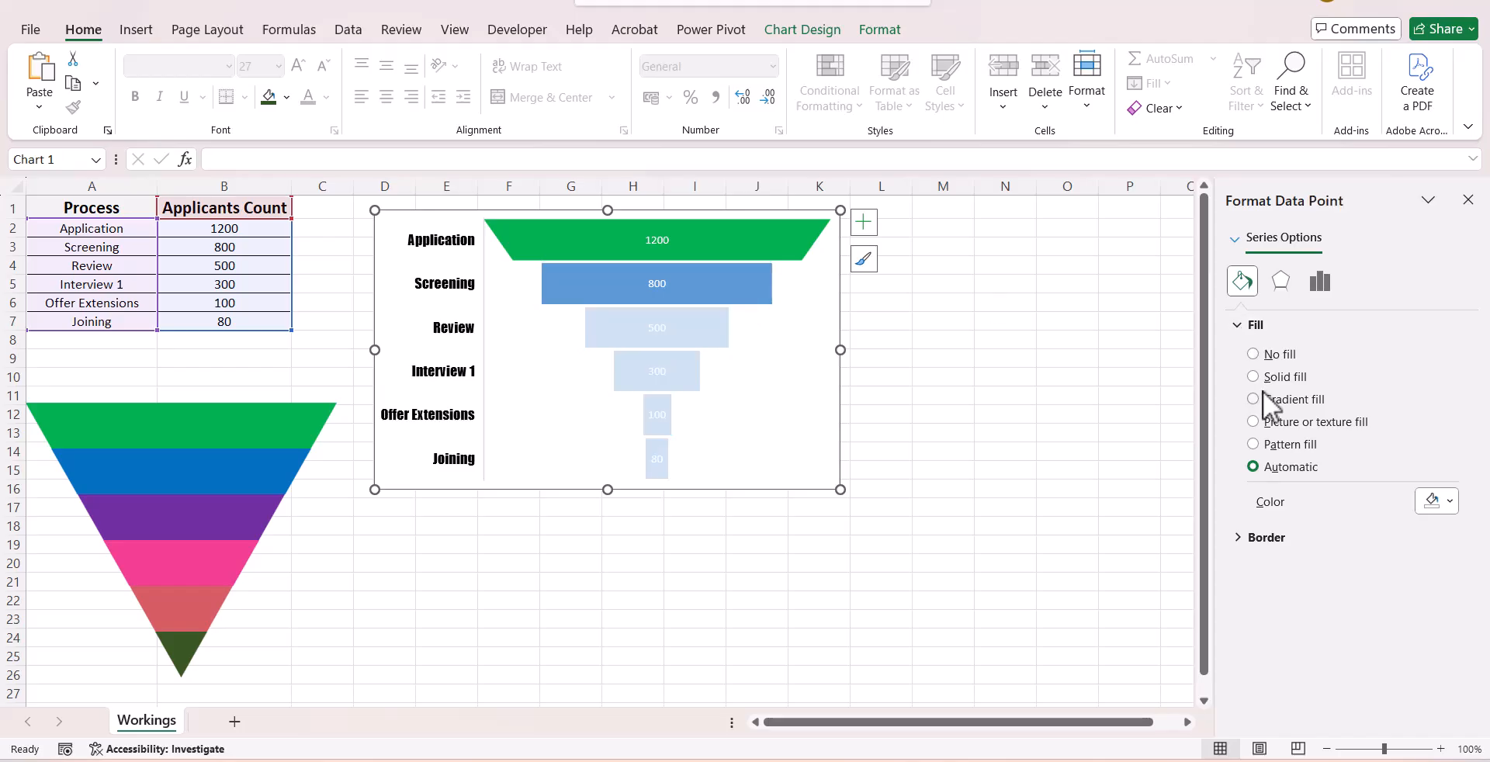
pyautogui.click(1258, 421)
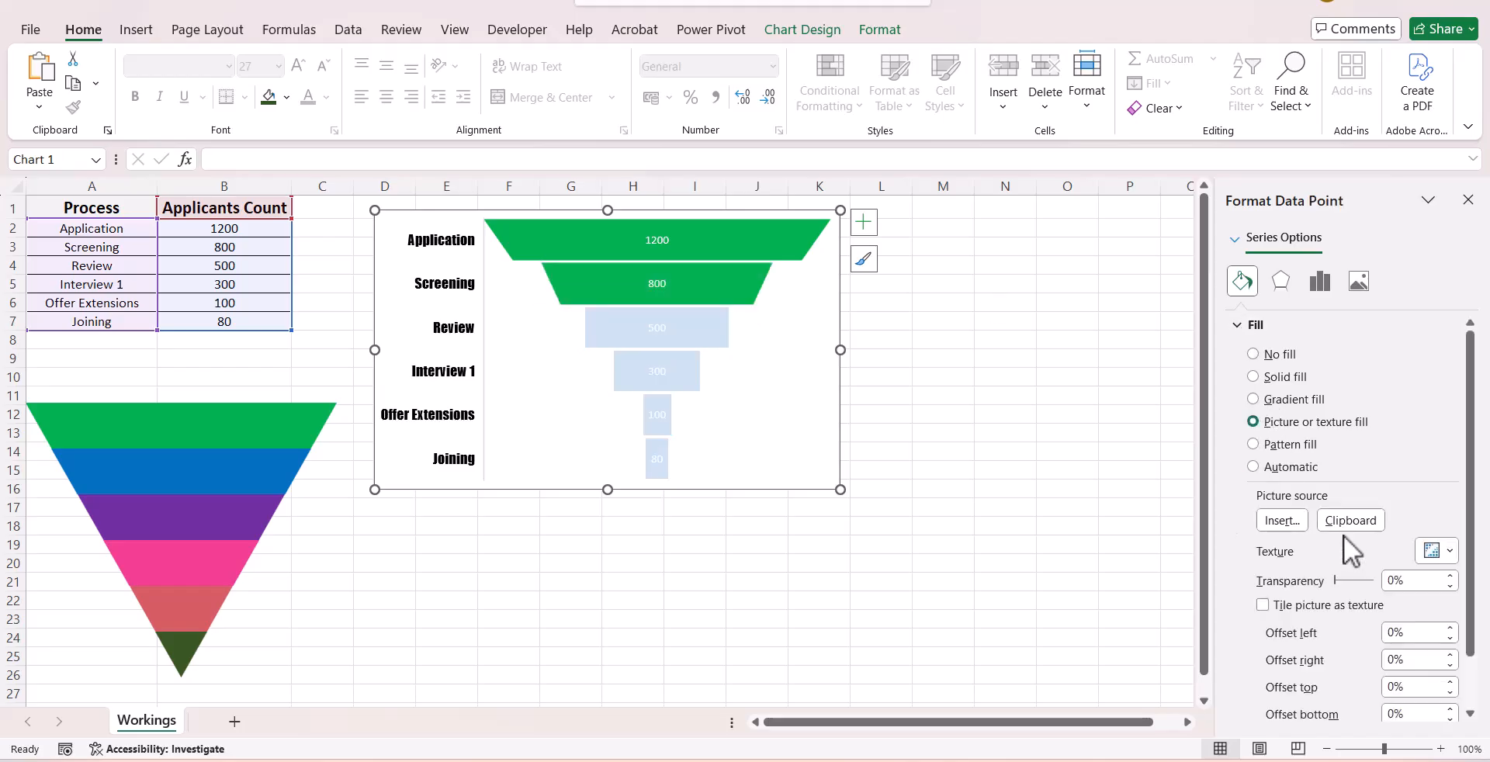
pyautogui.click(1349, 520)
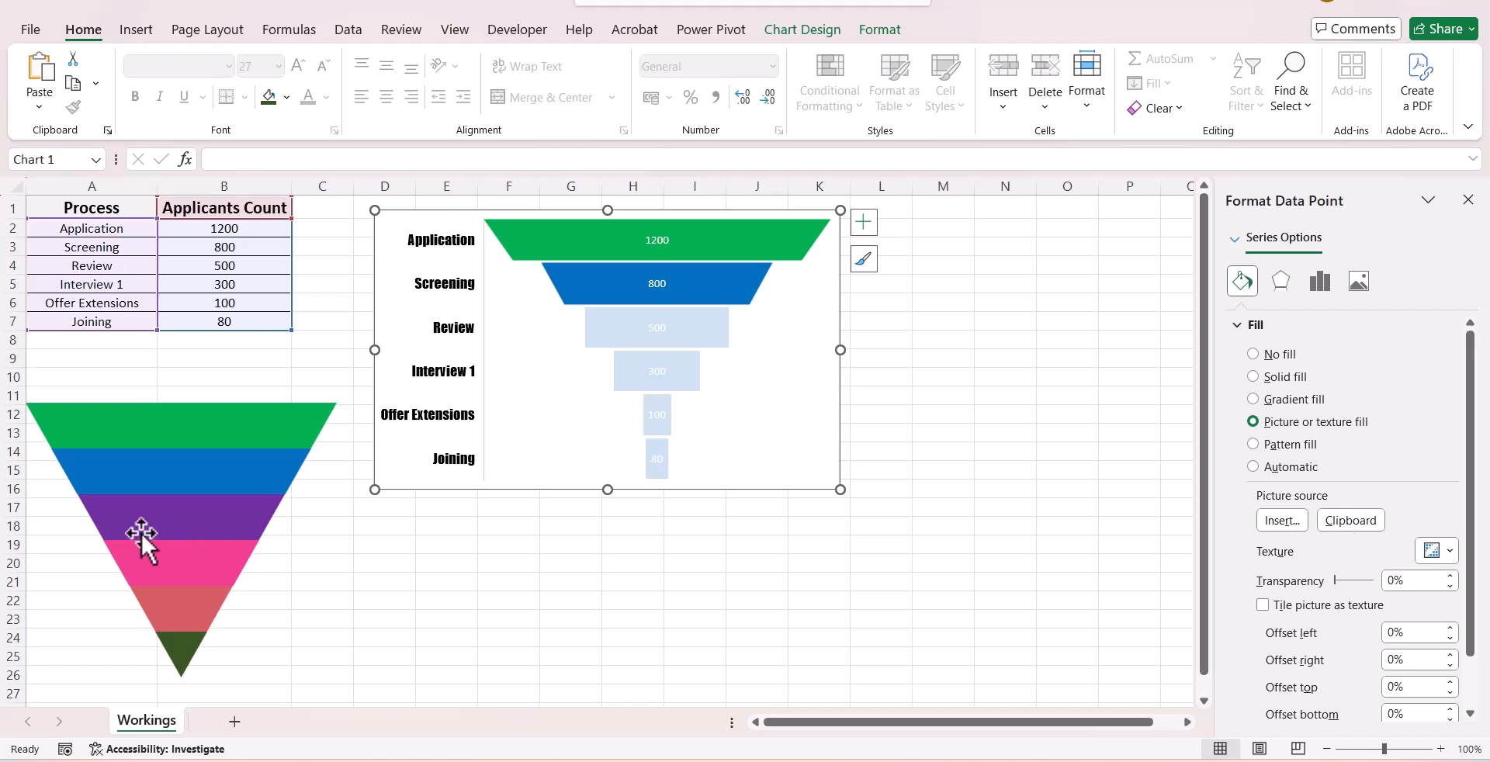
pyautogui.moveTo(665, 340)
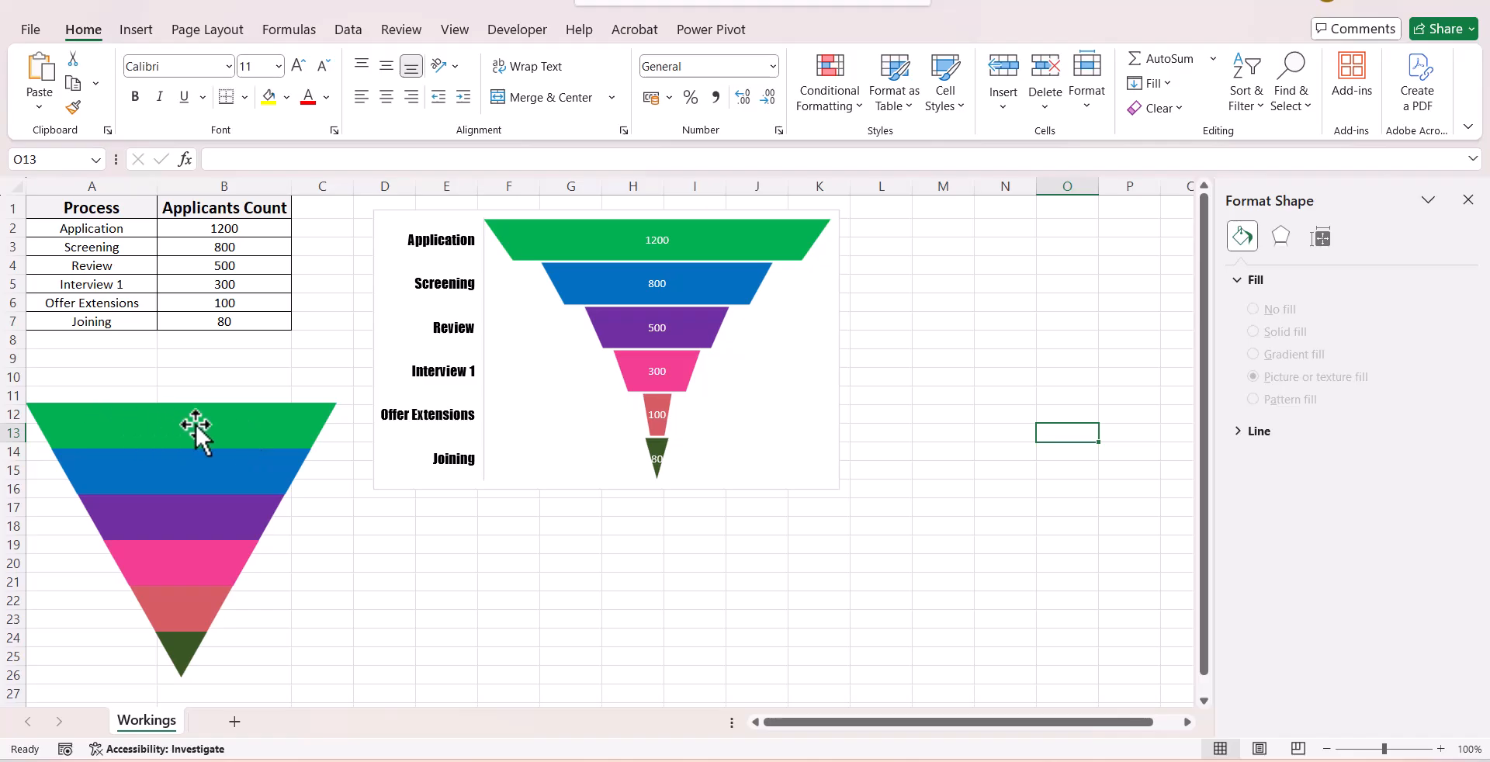
# Set the Application applicant count to 1500 and the Screening count to 600 in the source table.
pyautogui.moveTo(605, 242)
pyautogui.click(252, 233)
pyautogui.write('1500')
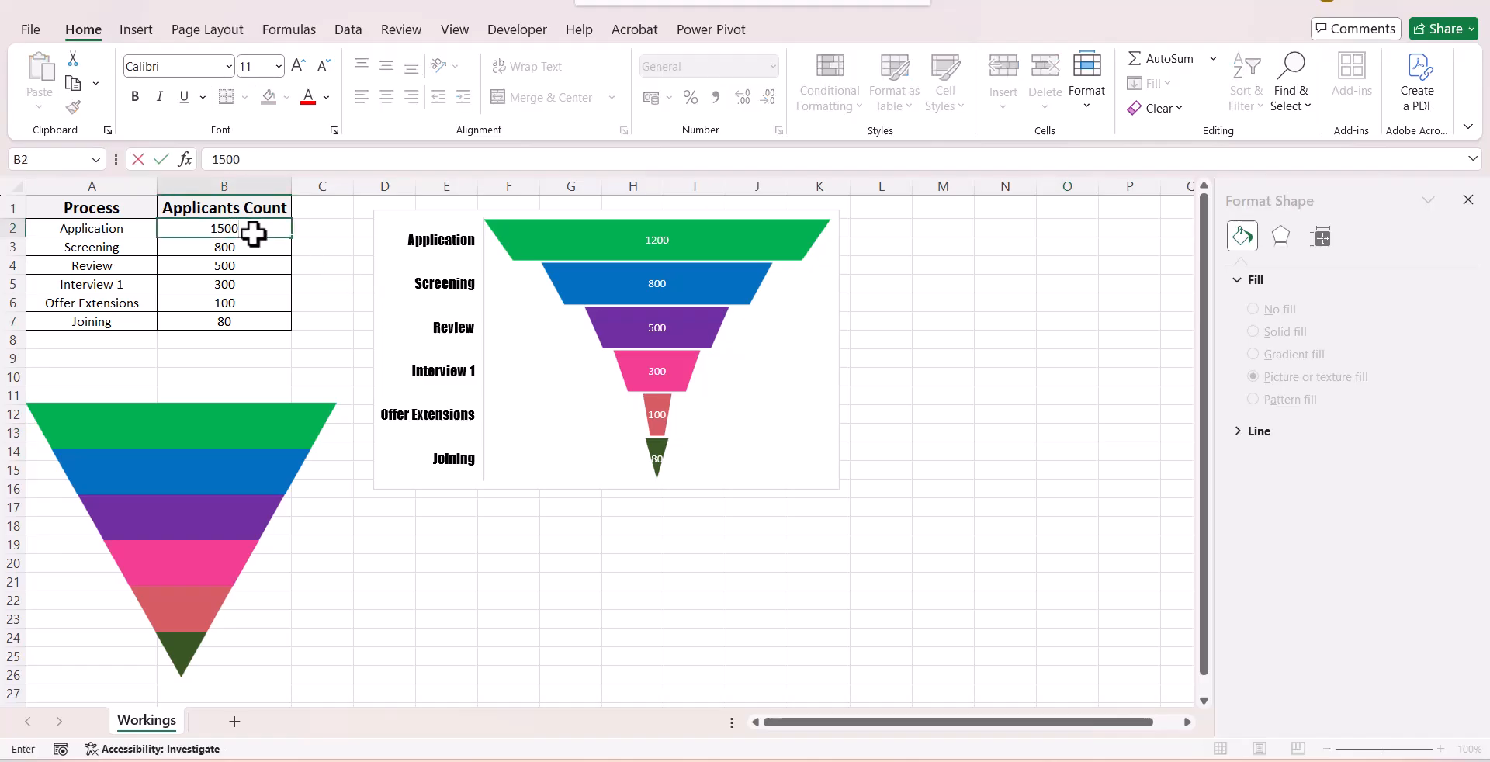
pyautogui.press('Return')
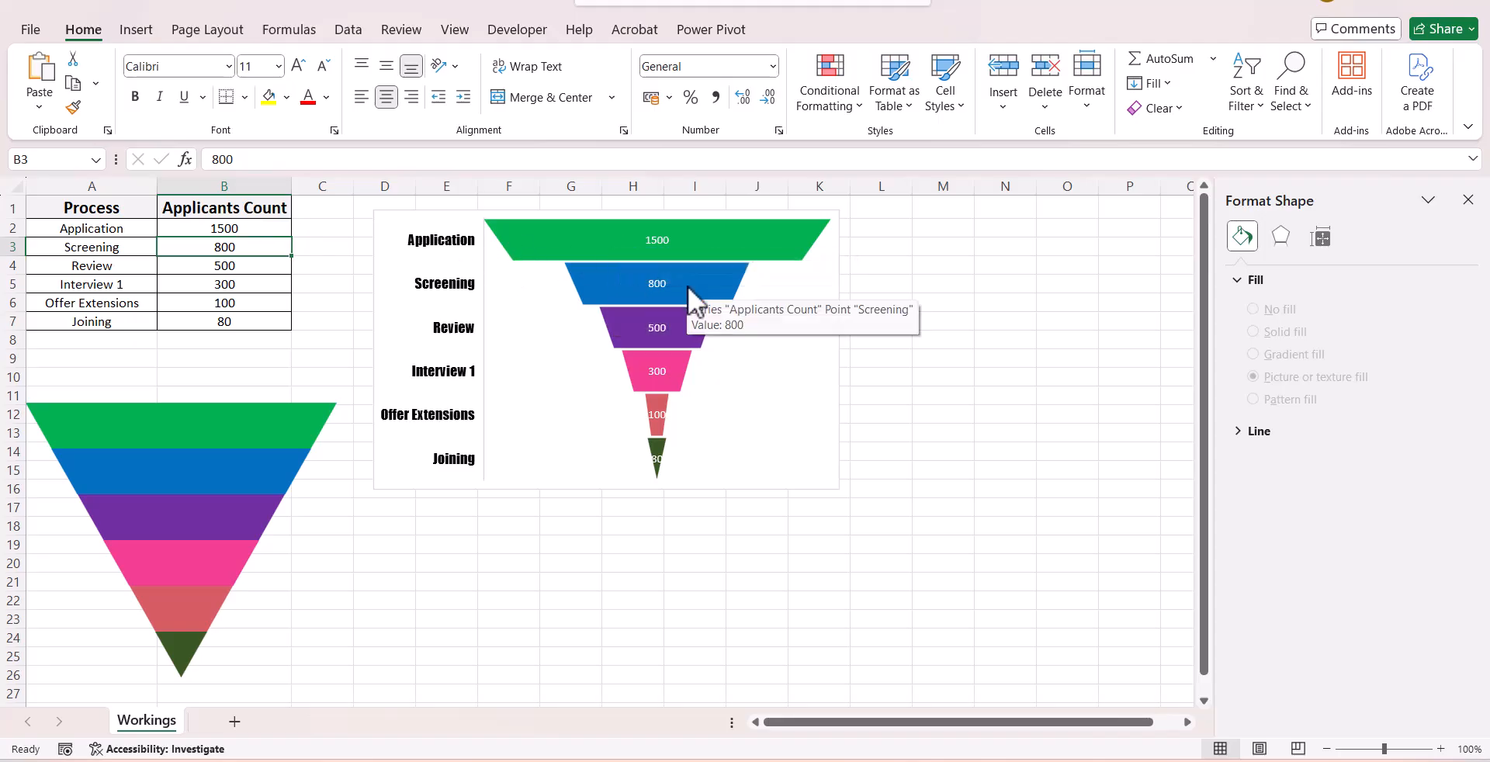
pyautogui.write('600')
pyautogui.press('Return')
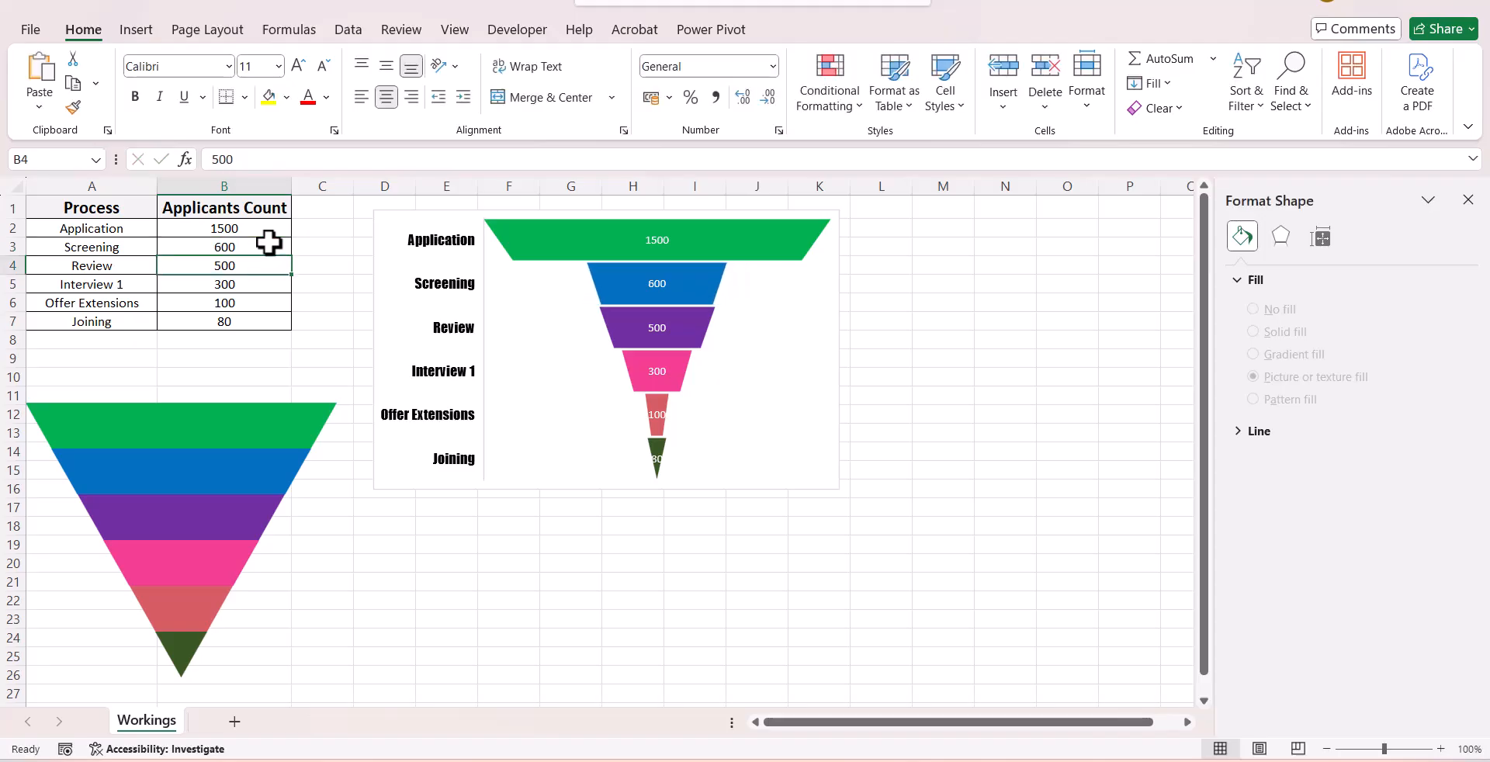
pyautogui.moveTo(683, 284)
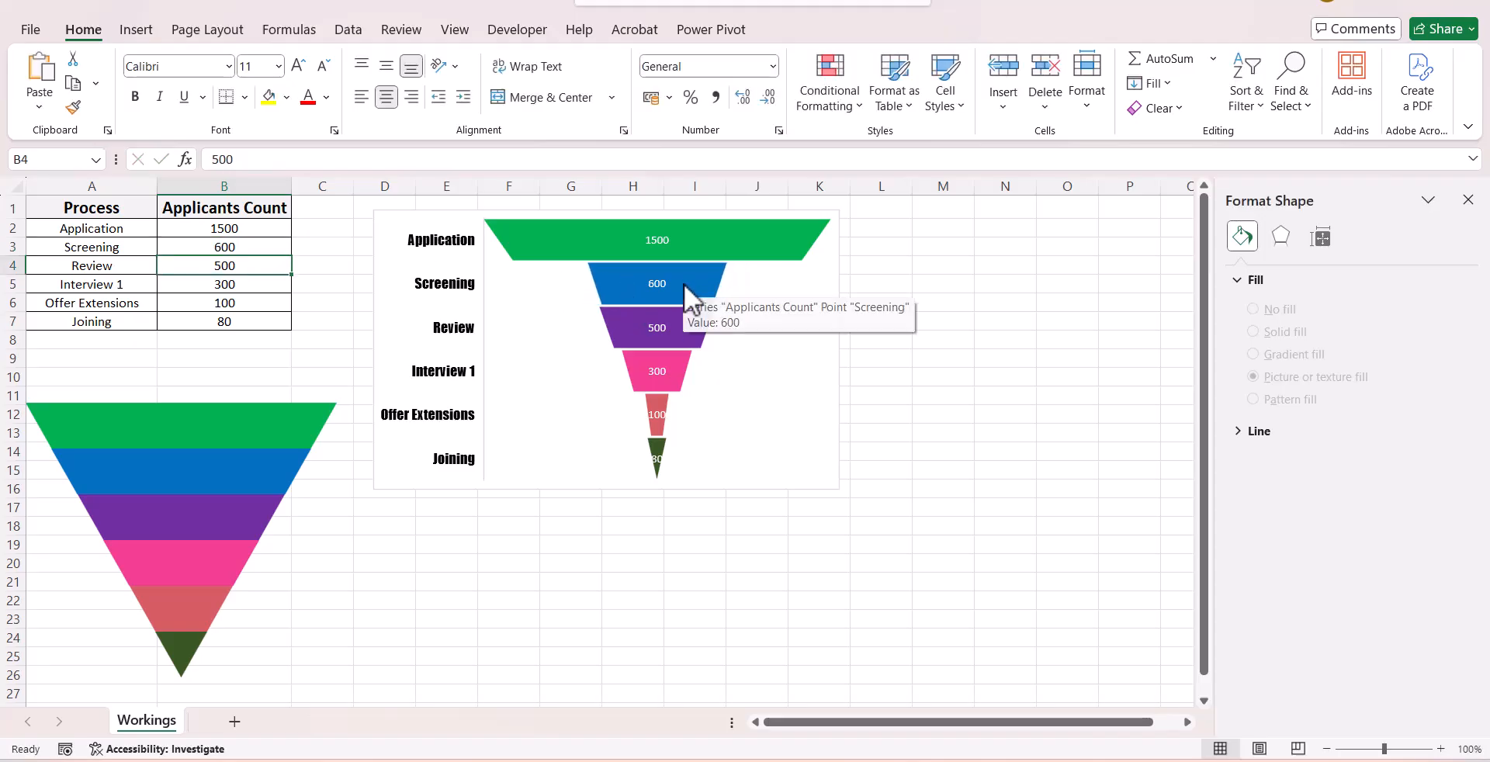
pyautogui.moveTo(668, 398)
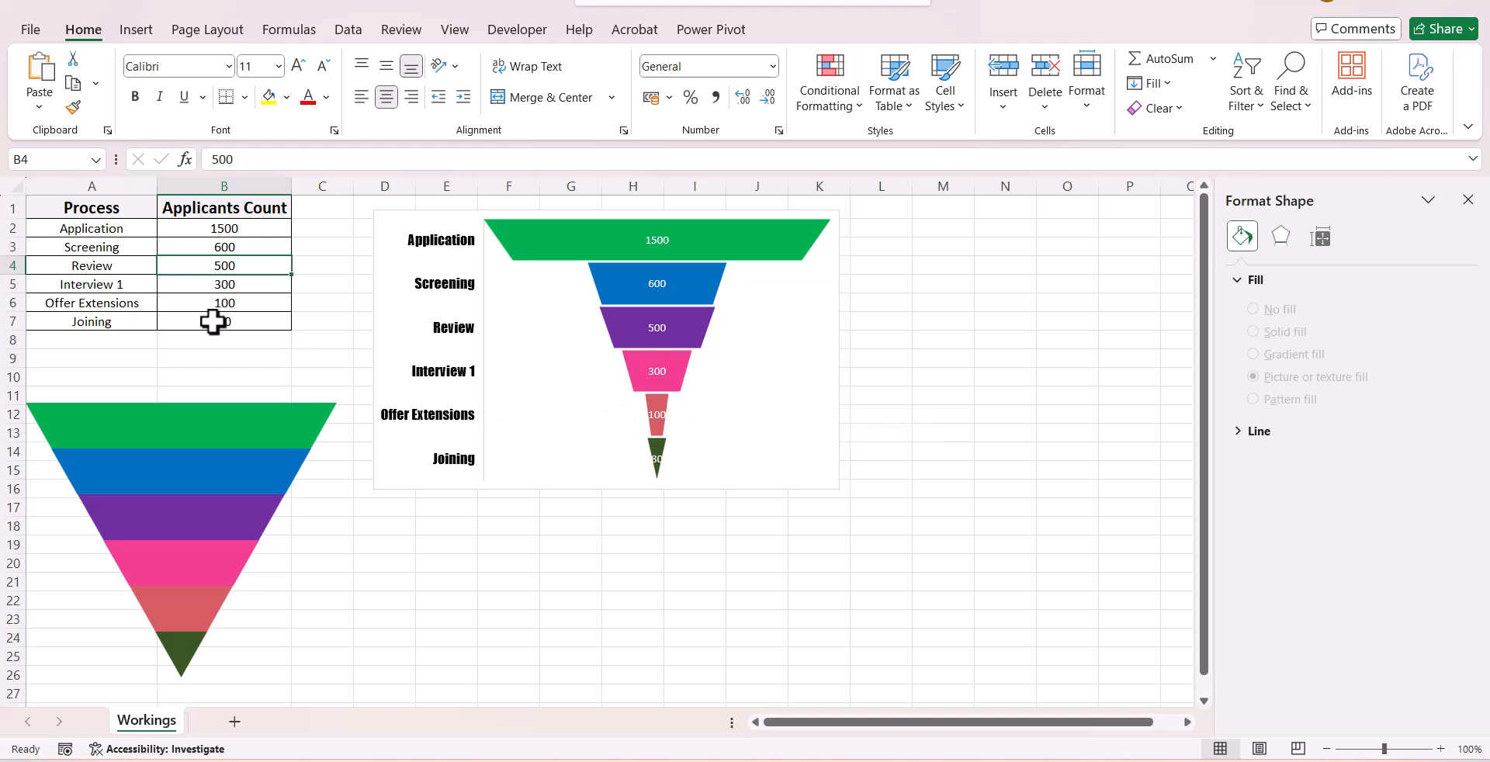
pyautogui.click(195, 241)
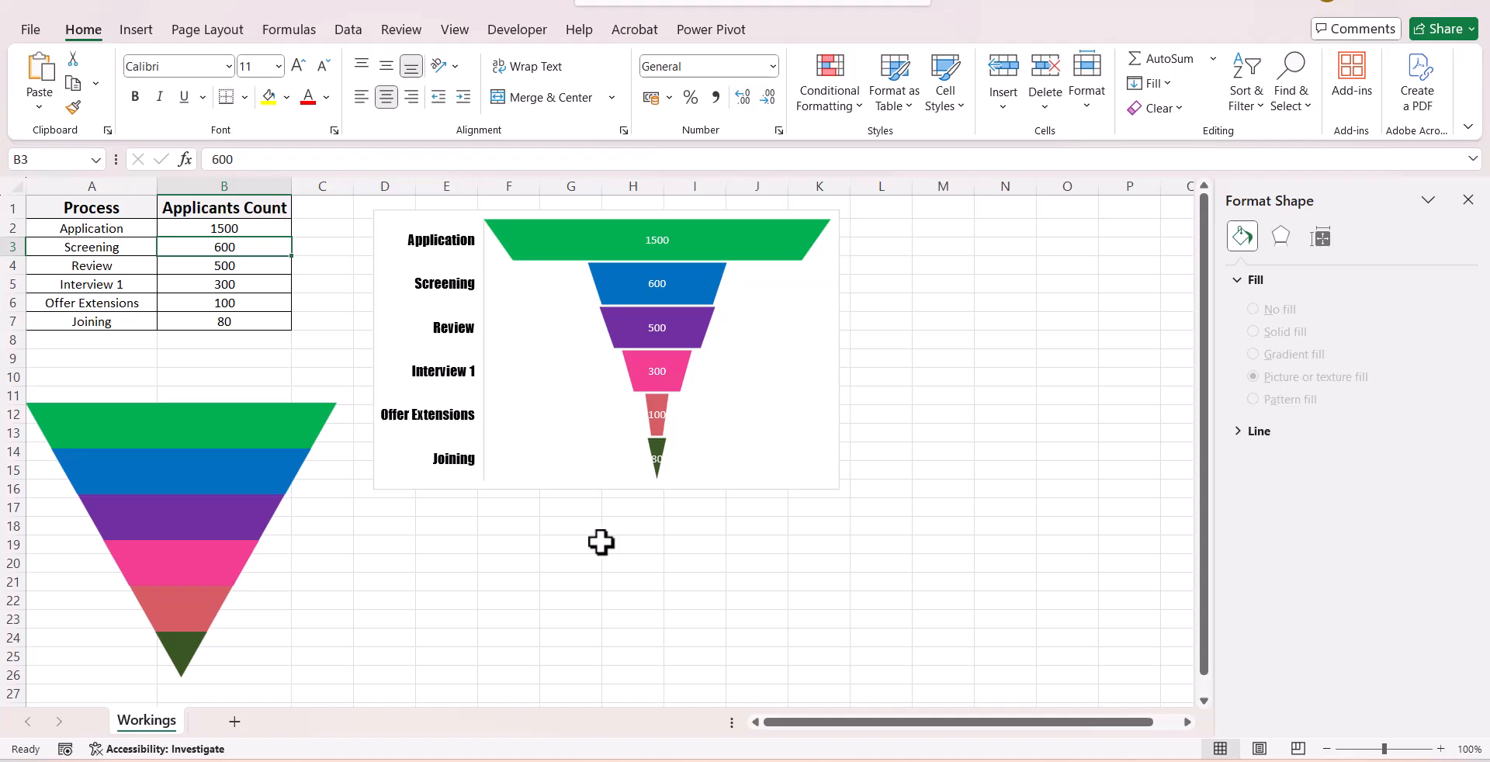
pyautogui.moveTo(661, 466)
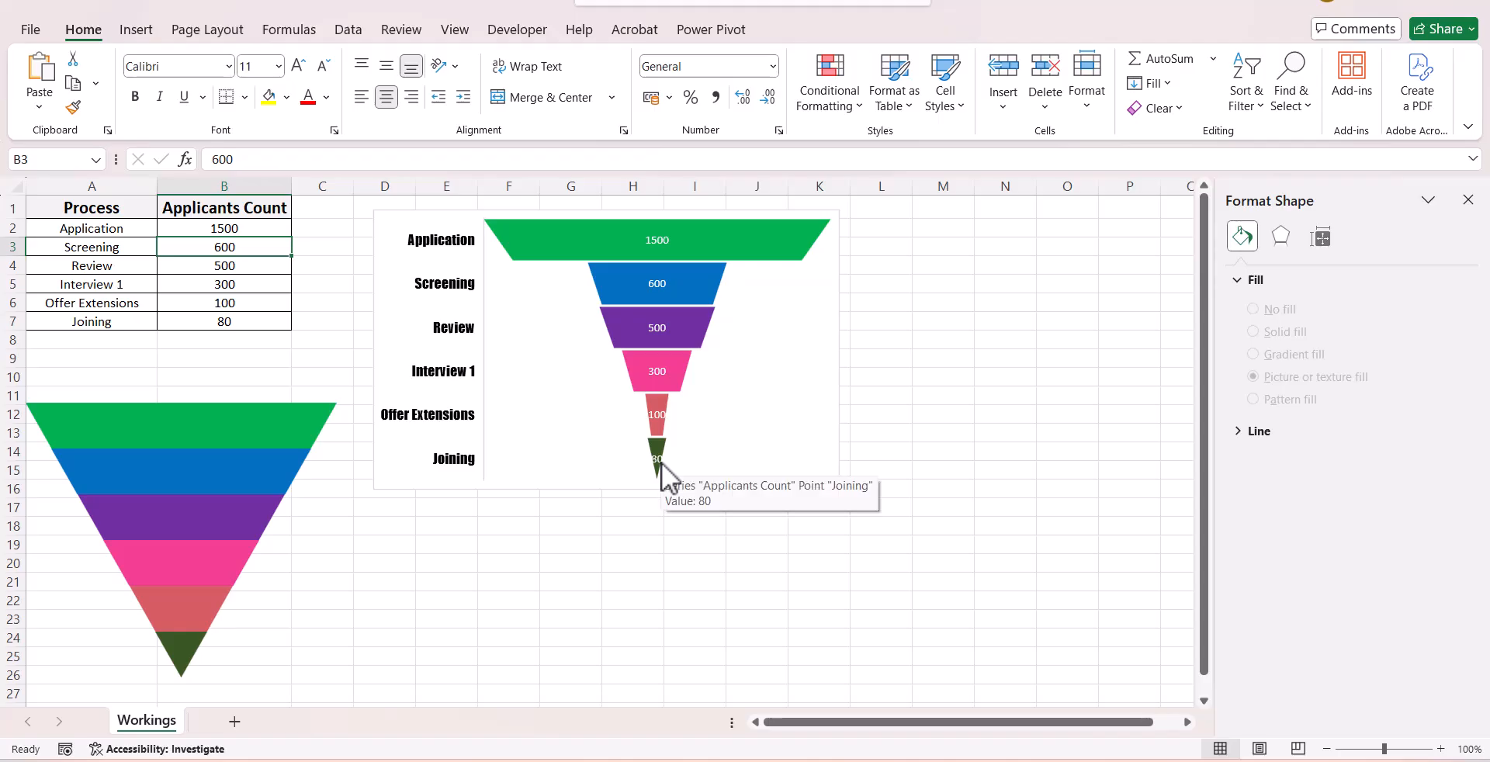